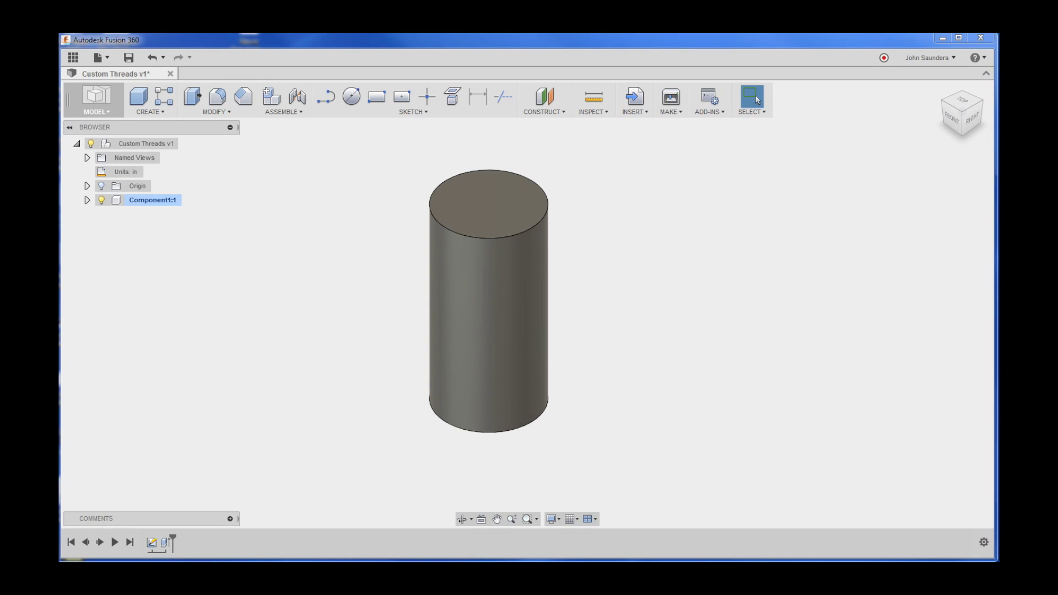
- Start a Coil from the Create menu on the cylinder's top face
{"action": "left_click", "coordinate": [150, 111]}
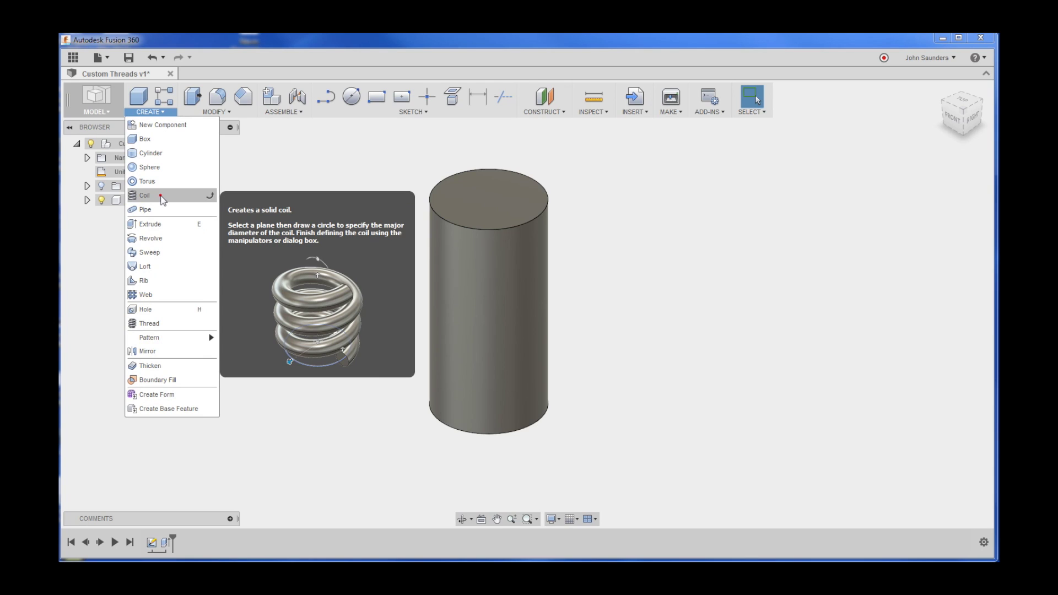
{"action": "left_click", "coordinate": [161, 196]}
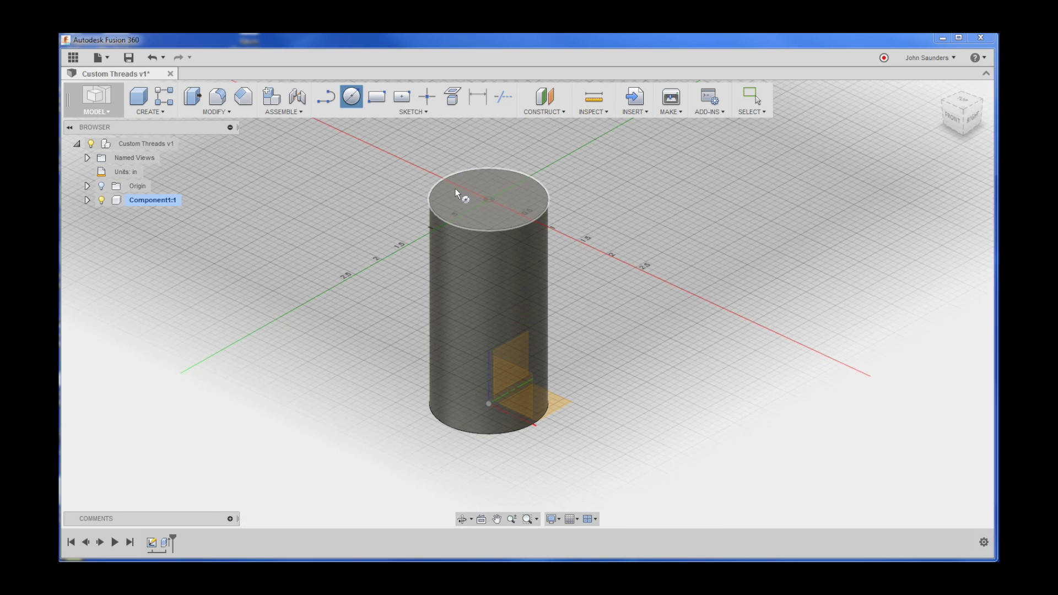
{"action": "left_click", "coordinate": [455, 190]}
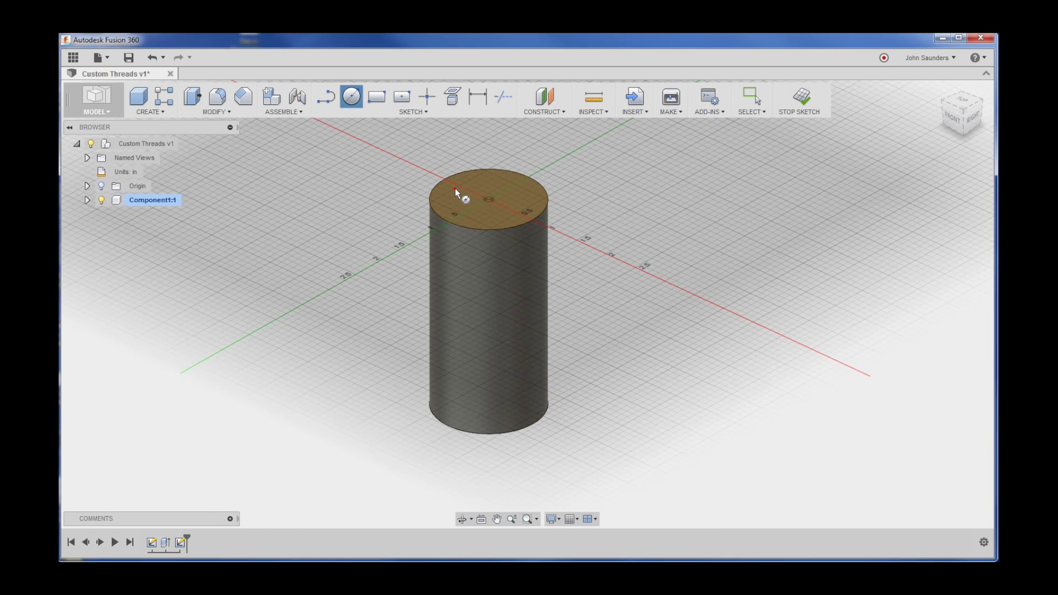
- Centre the coil on the top face and give it a -3 in height
{"action": "left_click", "coordinate": [489, 198]}
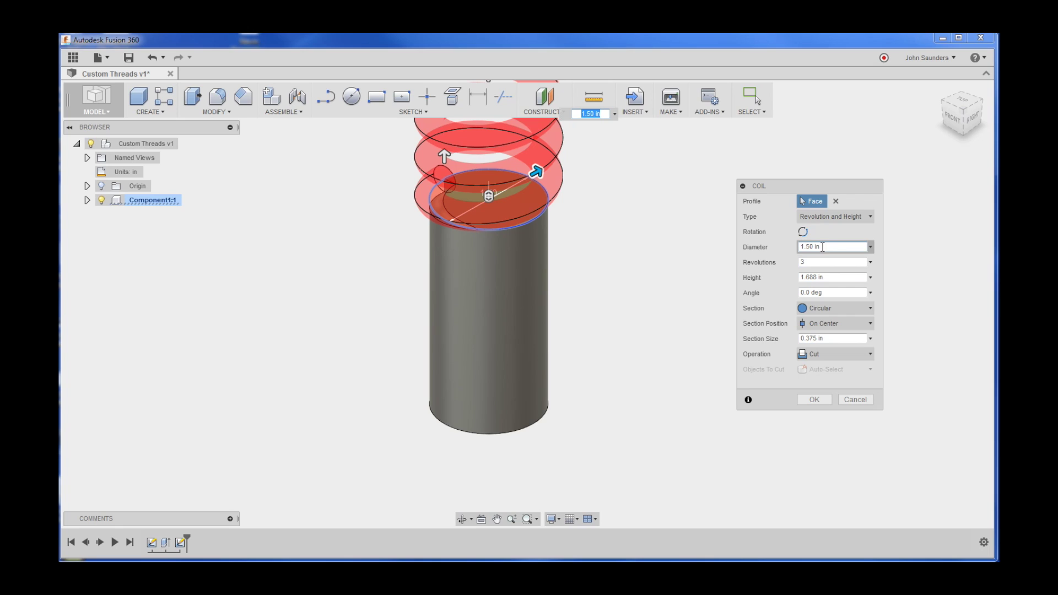
{"action": "middle_click_drag", "start_coordinate": [597, 290], "coordinate": [697, 268]}
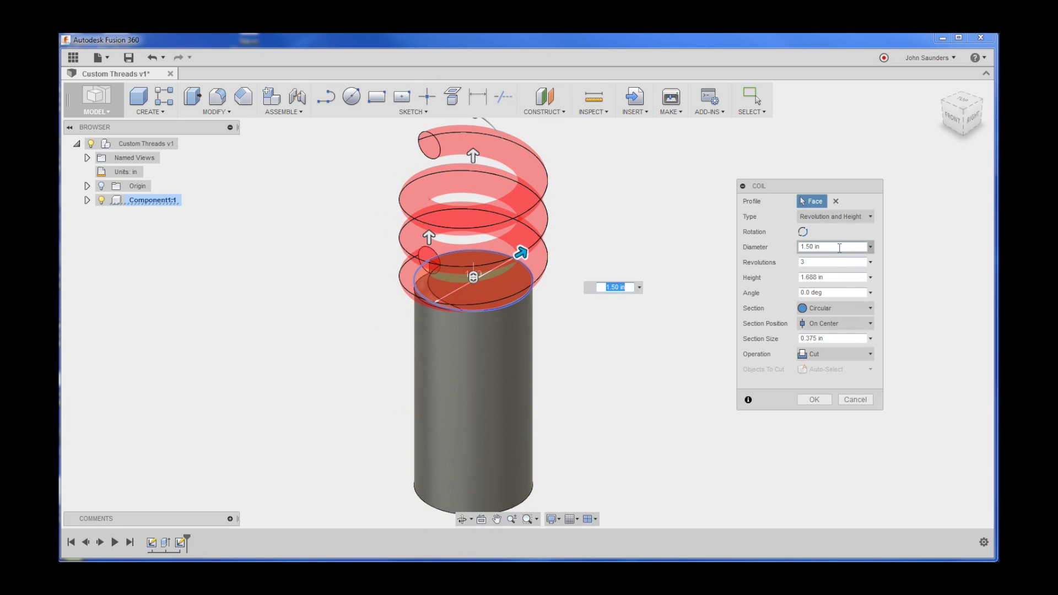
{"action": "left_click", "coordinate": [828, 276]}
{"action": "key", "text": "Home"}
{"action": "type", "text": "-"}
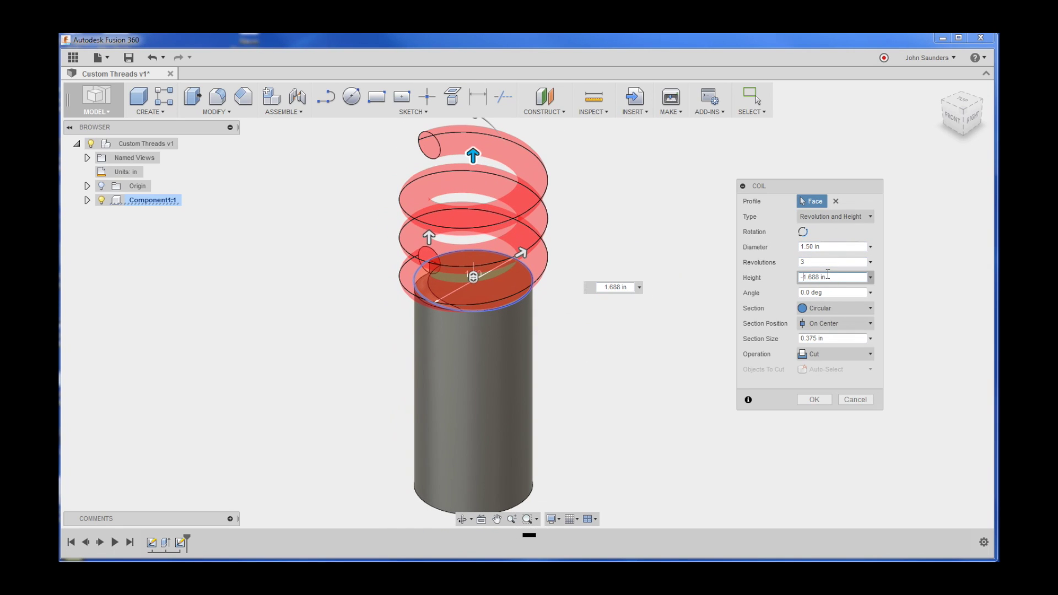
{"action": "key", "text": "Tab"}
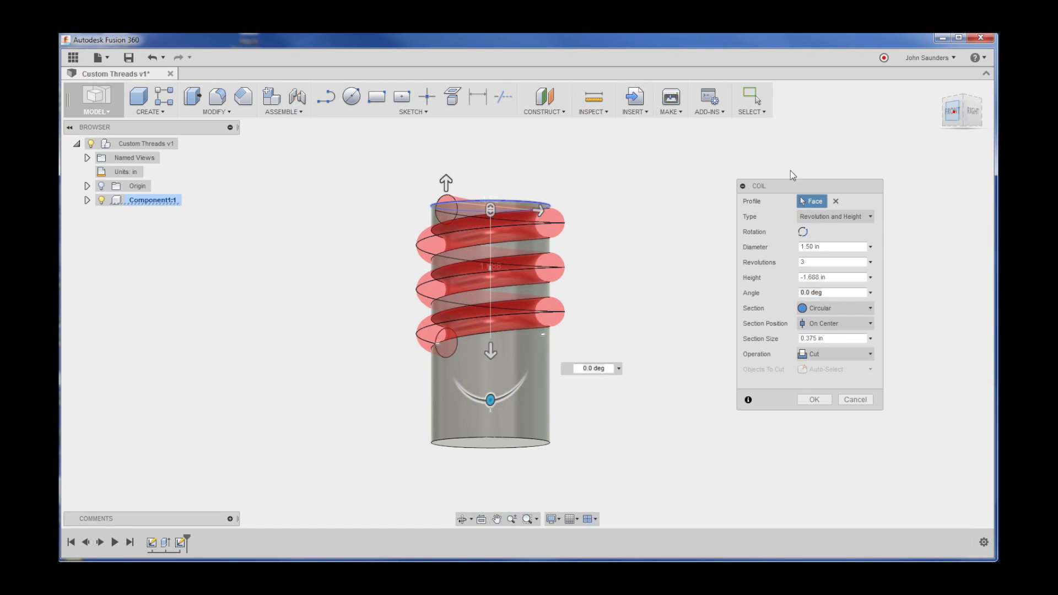
{"action": "scroll", "coordinate": [642, 241], "scroll_direction": "up", "scroll_amount": 5}
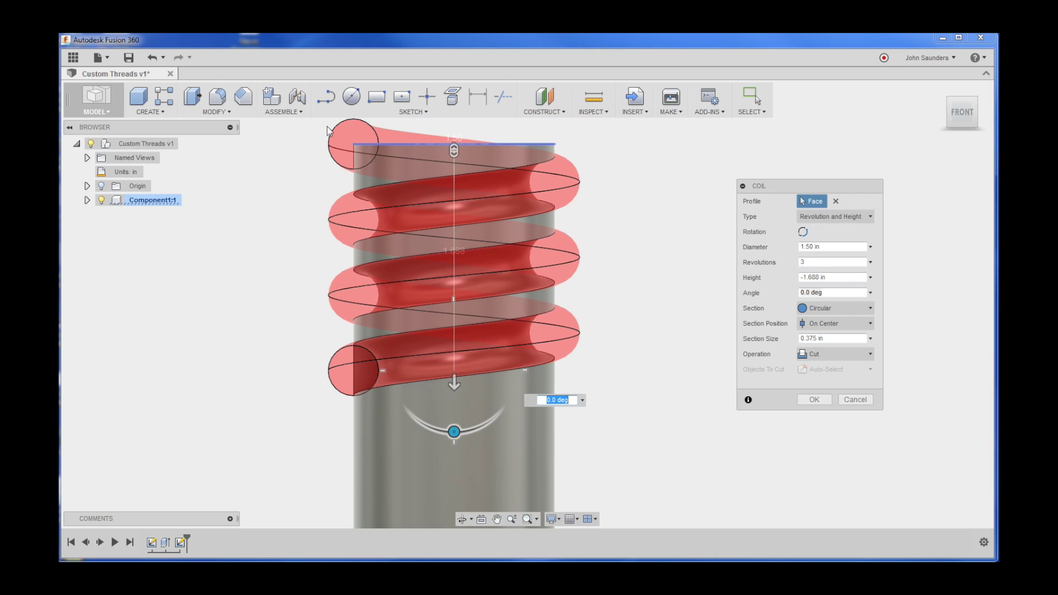
{"action": "scroll", "coordinate": [646, 281], "scroll_direction": "down", "scroll_amount": 2}
{"action": "key", "text": "shift+Tab"}
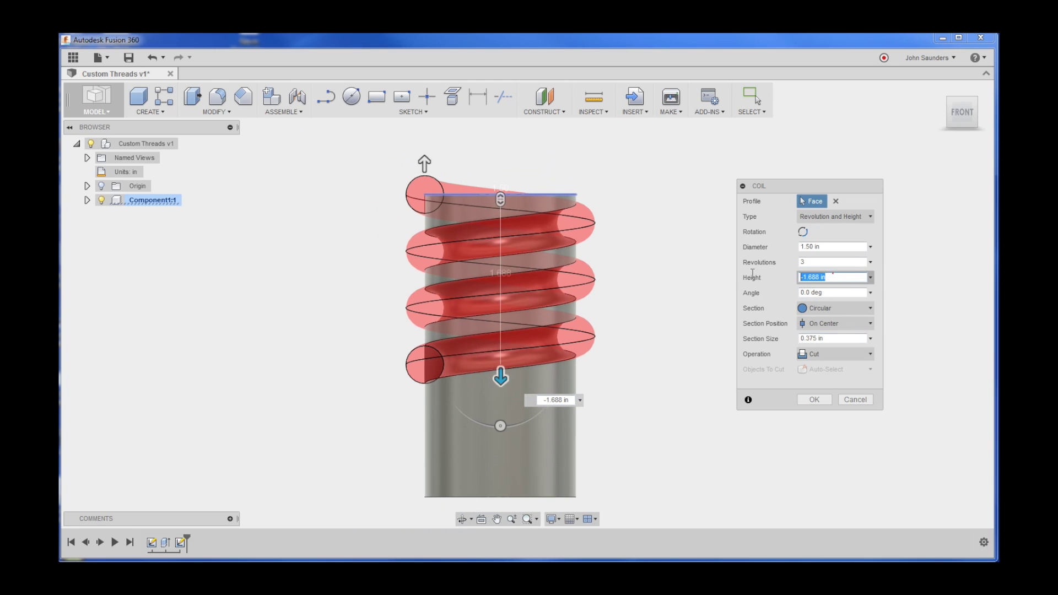
{"action": "type", "text": "-3"}
{"action": "key", "text": "Tab"}
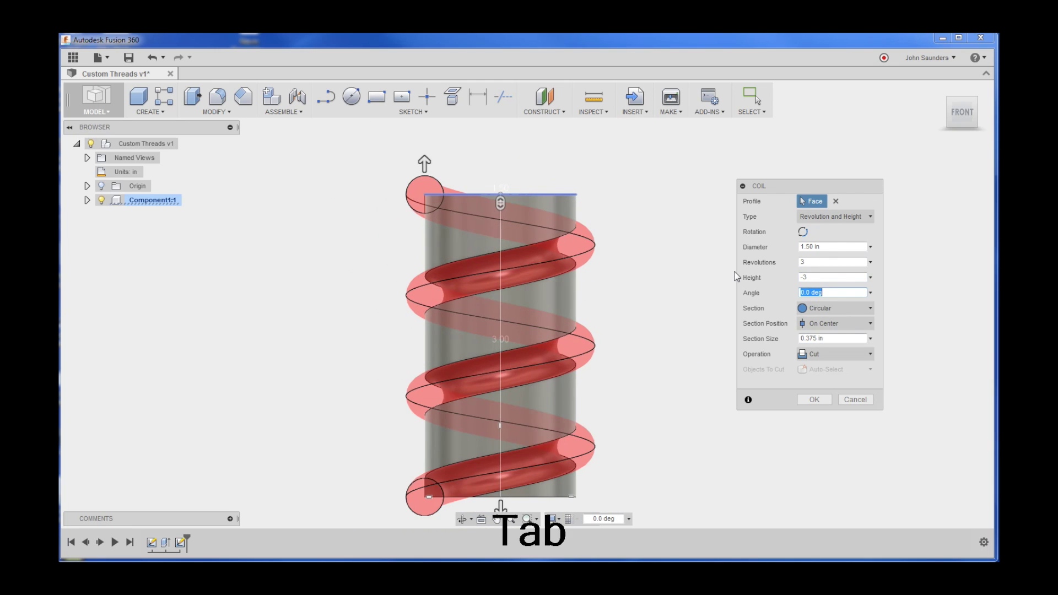
{"action": "key", "text": "shift+Tab"}
{"action": "key", "text": "shift+Tab"}
{"action": "type", "text": "4"}
{"action": "key", "text": "Tab"}
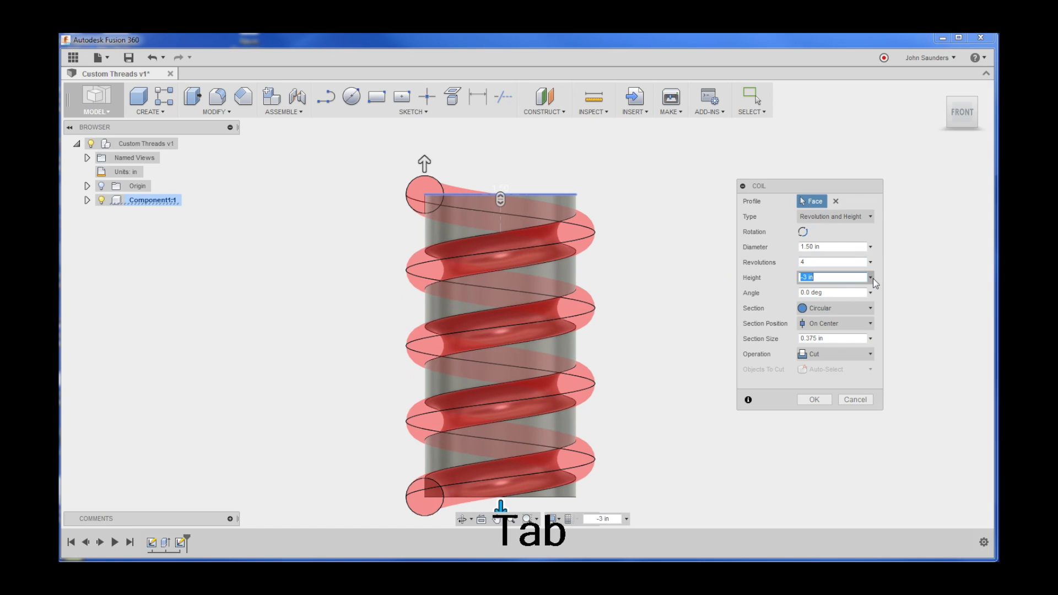
- Switch the coil type to Height and Pitch with a 0.1 in section size
{"action": "left_click", "coordinate": [833, 216]}
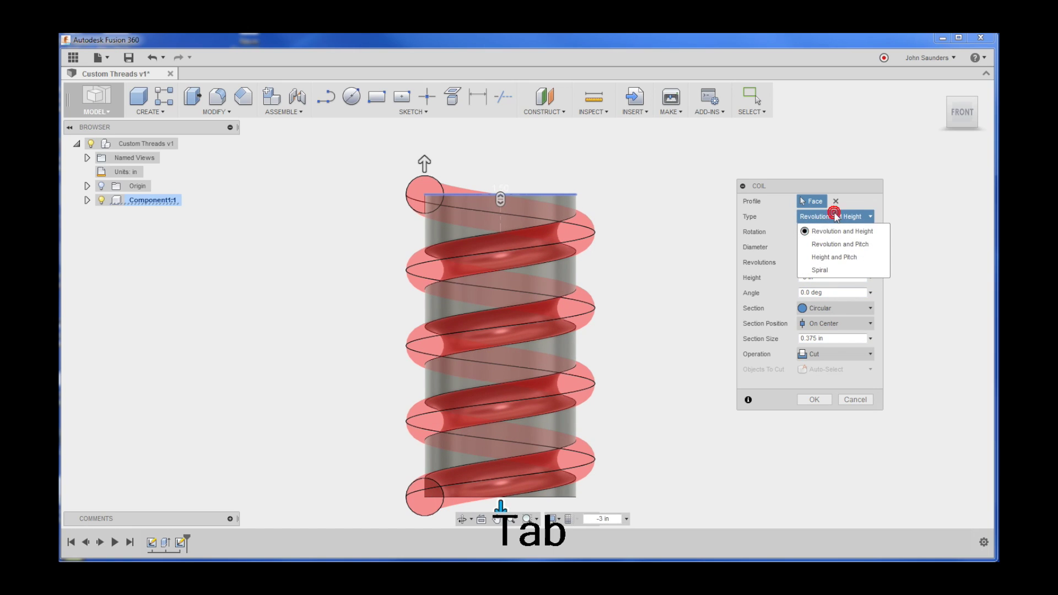
{"action": "left_click", "coordinate": [845, 258]}
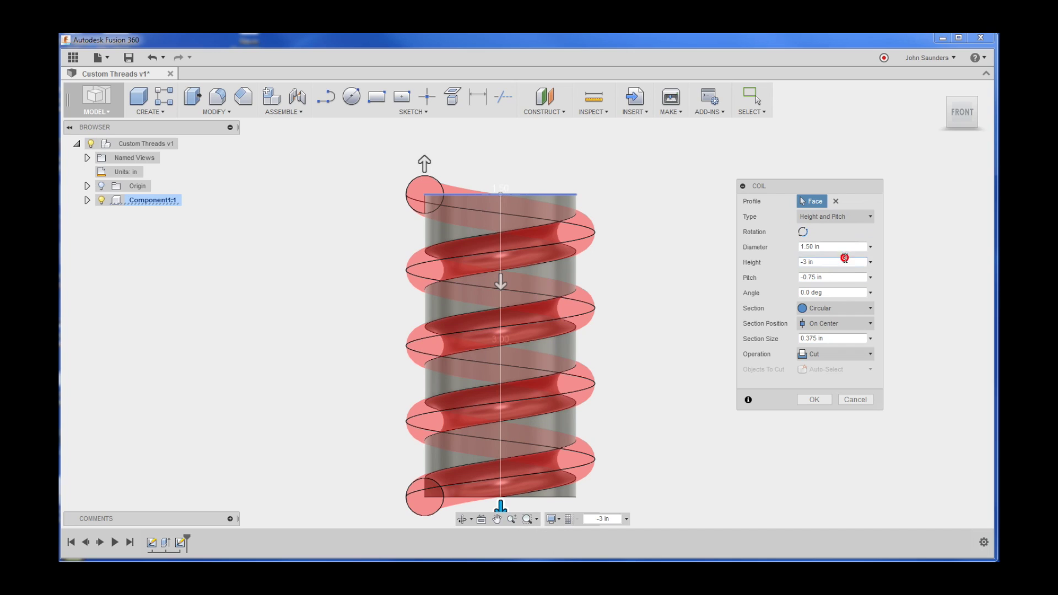
{"action": "left_click", "coordinate": [820, 279]}
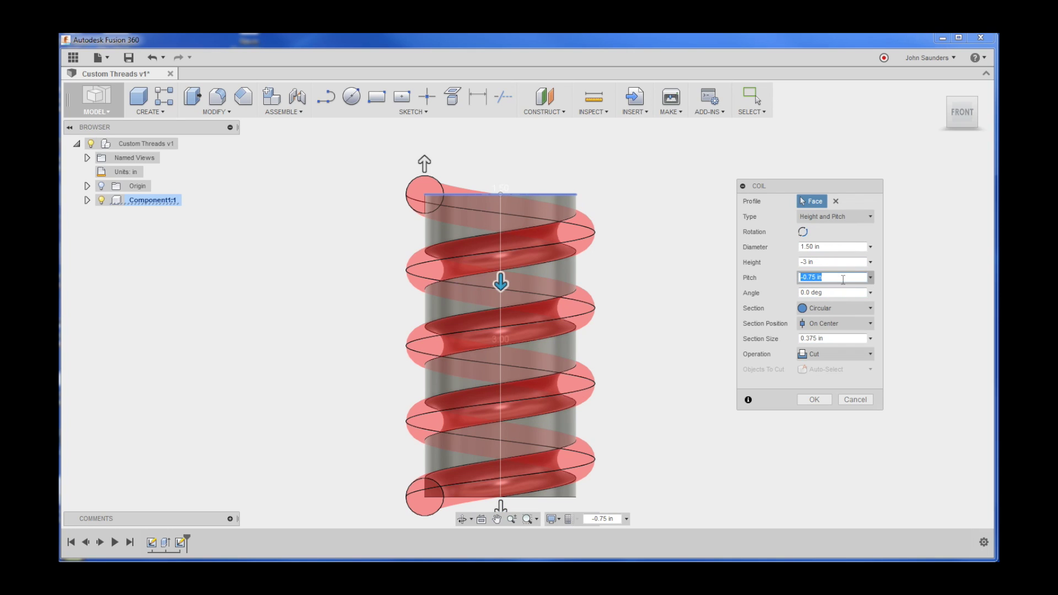
{"action": "left_click", "coordinate": [818, 338]}
{"action": "type", "text": ".1"}
{"action": "key", "text": "Tab"}
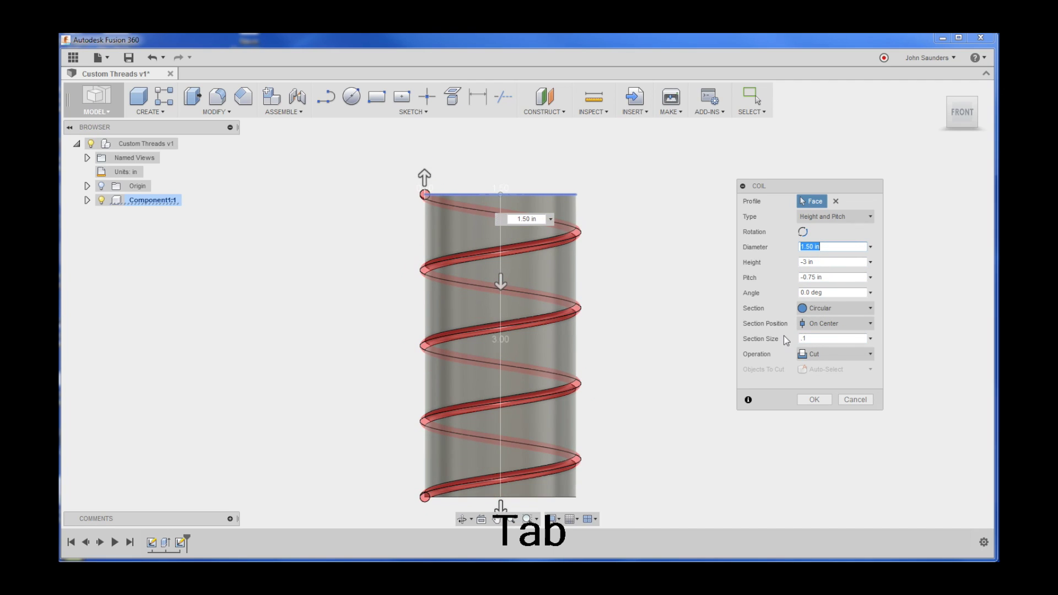
- Set the coil pitch to -0.25 in so the coil builds
{"action": "left_click", "coordinate": [837, 281]}
{"action": "type", "text": "1"}
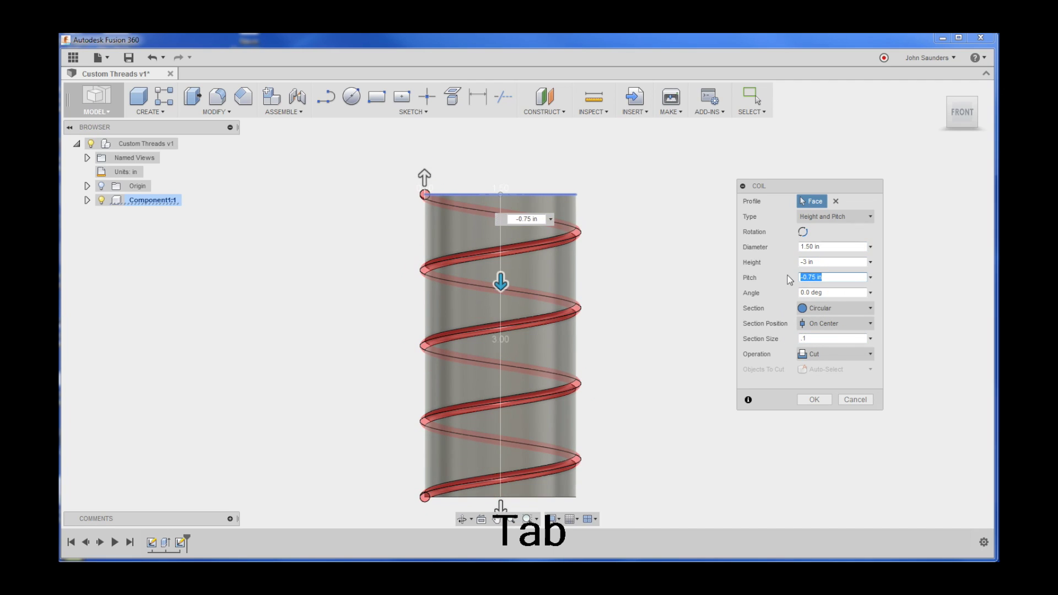
{"action": "type", "text": "/10"}
{"action": "key", "text": "Tab"}
{"action": "left_click", "coordinate": [831, 277]}
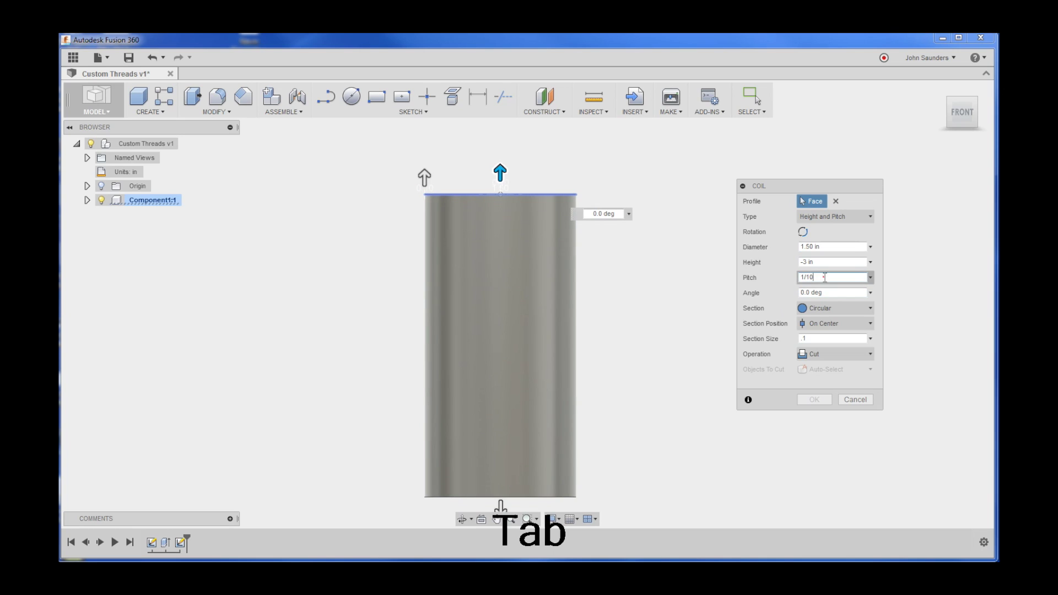
{"action": "type", "text": "-.1"}
{"action": "key", "text": "Tab"}
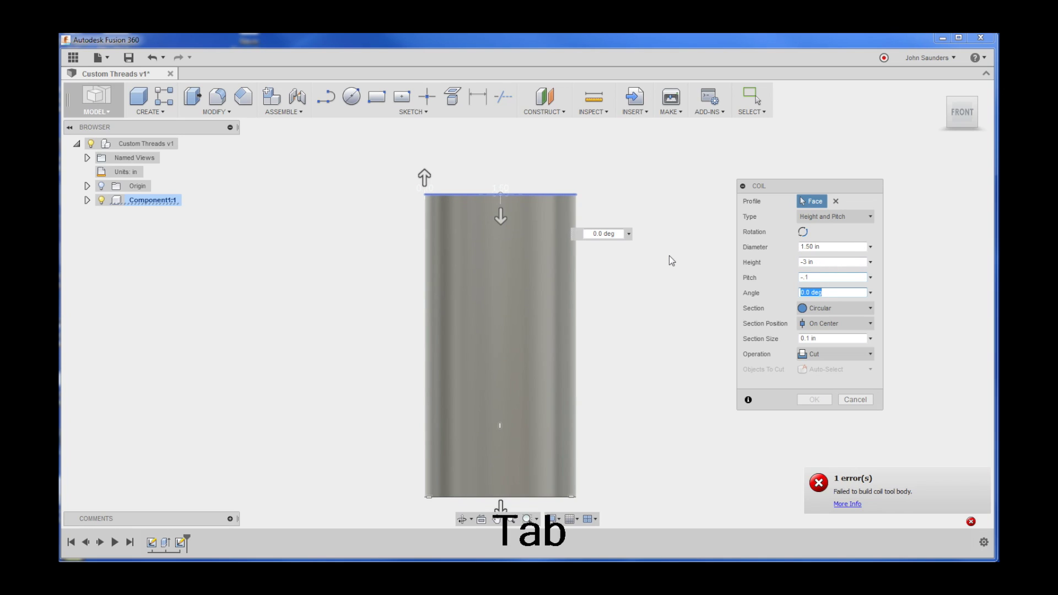
{"action": "key", "text": "shift+Tab"}
{"action": "key", "text": "Delete"}
{"action": "type", "text": "-.25"}
{"action": "key", "text": "Tab"}
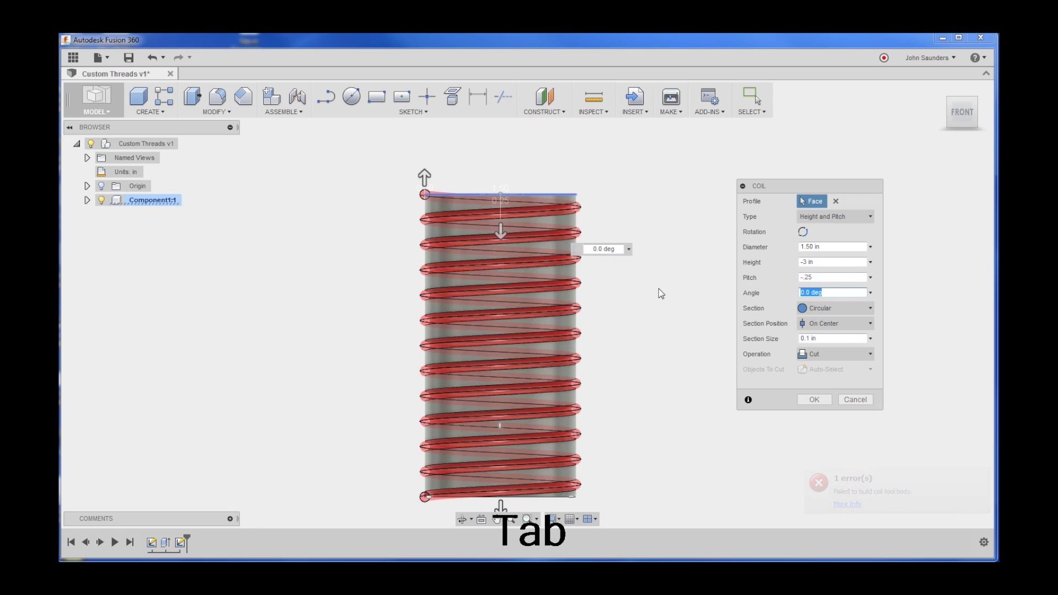
- Apply the coil cut and inspect the threads from the front view
{"action": "left_click", "coordinate": [818, 401]}
{"action": "mouse_move", "coordinate": [649, 302]}
{"action": "middle_mouse_down", "text": "shift"}
{"action": "mouse_move", "coordinate": [653, 287]}
{"action": "mouse_move", "coordinate": [591, 289]}
{"action": "middle_mouse_up", "text": "shift"}
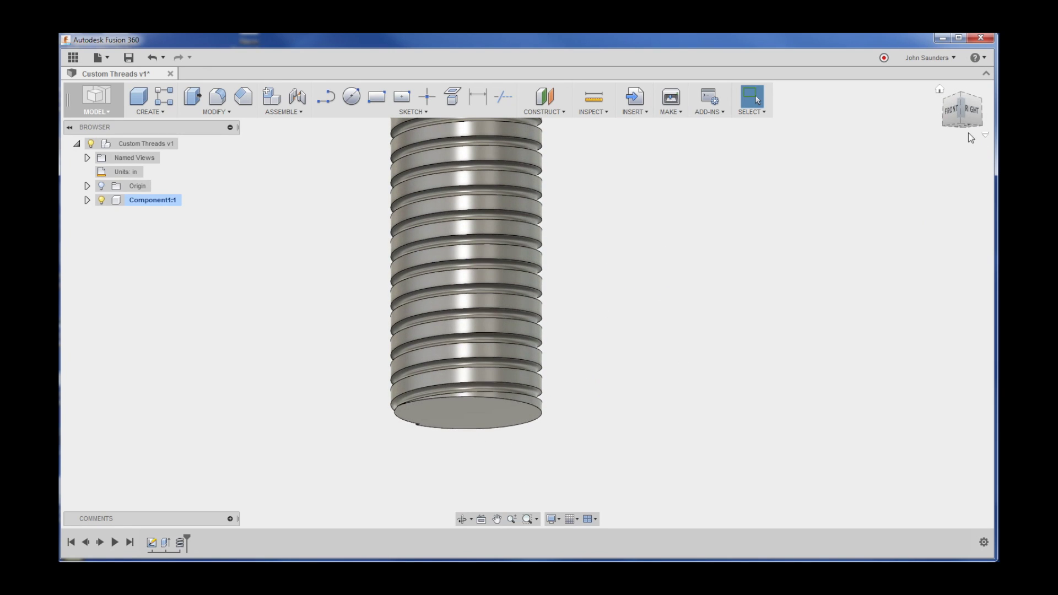
{"action": "left_click", "coordinate": [956, 113]}
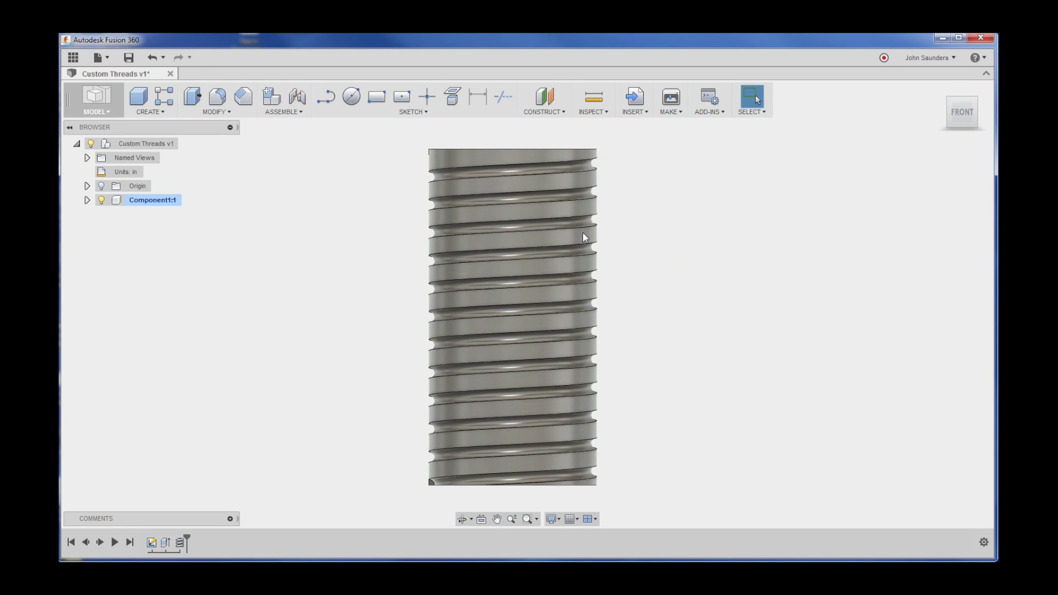
- Re-edit the Coil feature, confirm it, and recentre the threaded cylinder
{"action": "left_click", "coordinate": [159, 114]}
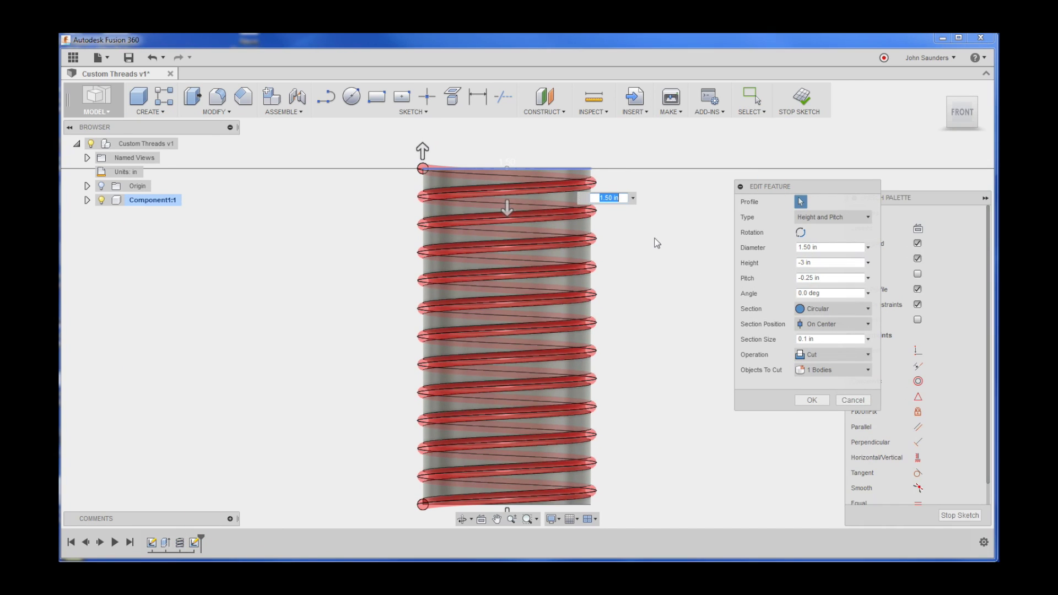
{"action": "scroll", "coordinate": [654, 242], "scroll_direction": "down", "scroll_amount": 1}
{"action": "scroll", "coordinate": [655, 242], "scroll_direction": "down", "scroll_amount": 1}
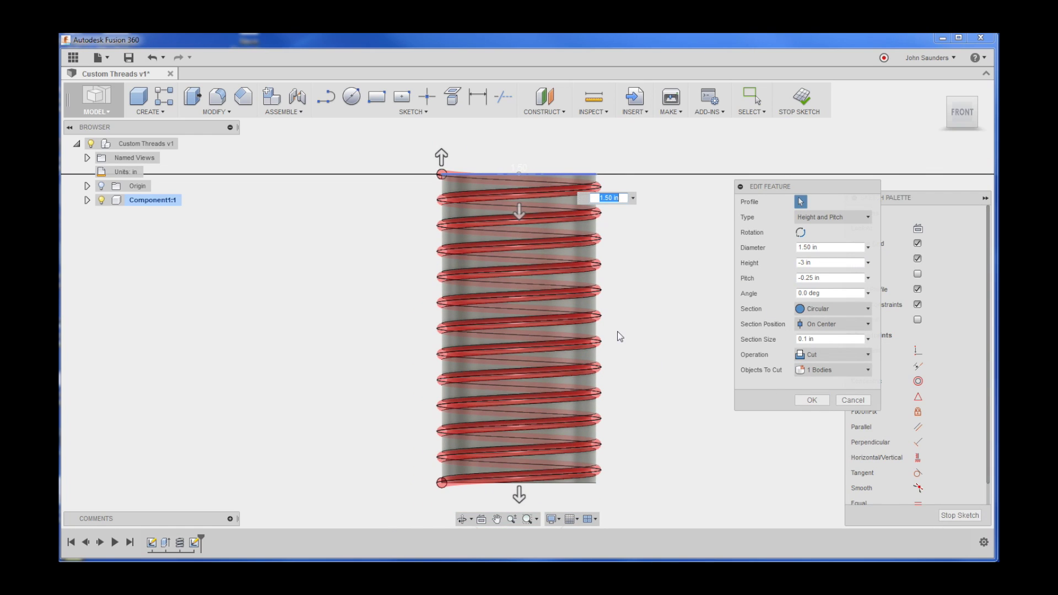
{"action": "scroll", "coordinate": [618, 337], "scroll_direction": "up", "scroll_amount": 2}
{"action": "scroll", "coordinate": [607, 327], "scroll_direction": "down", "scroll_amount": 2}
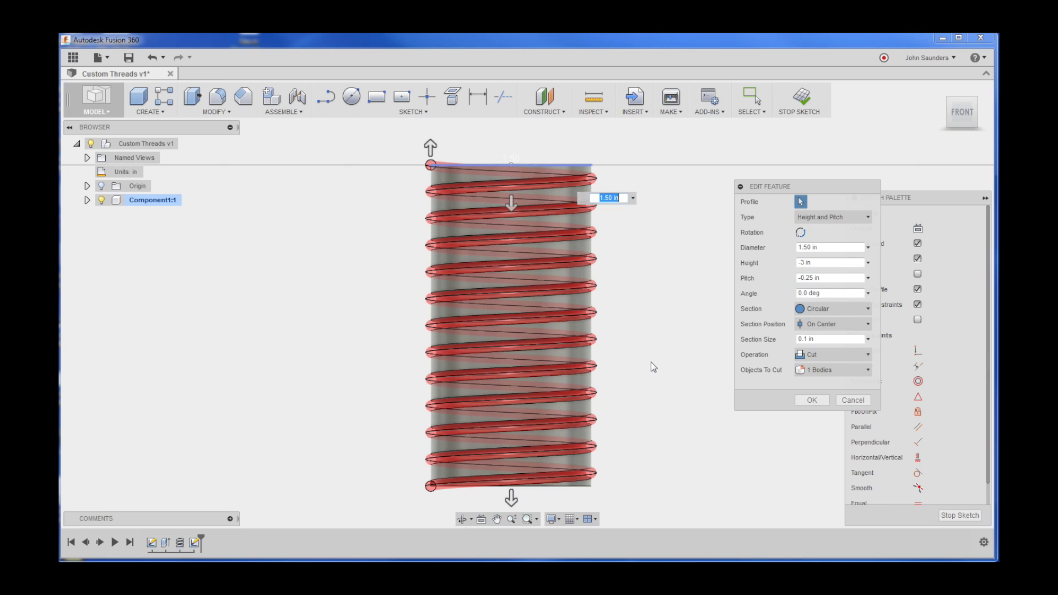
{"action": "left_click", "coordinate": [810, 402]}
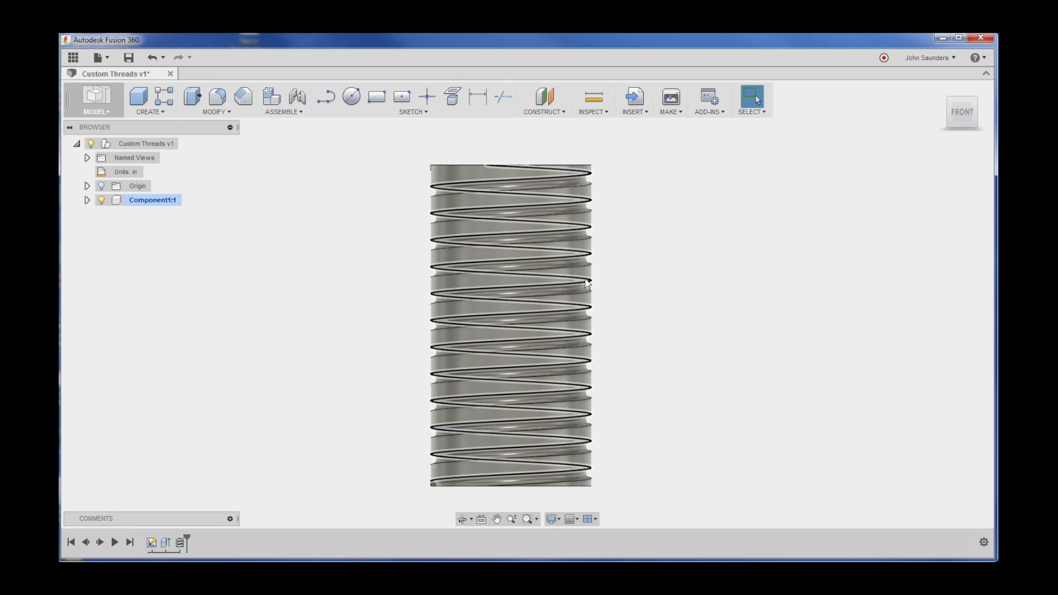
{"action": "scroll", "coordinate": [585, 282], "scroll_direction": "down", "scroll_amount": 2}
{"action": "middle_click_drag", "start_coordinate": [629, 333], "coordinate": [637, 280]}
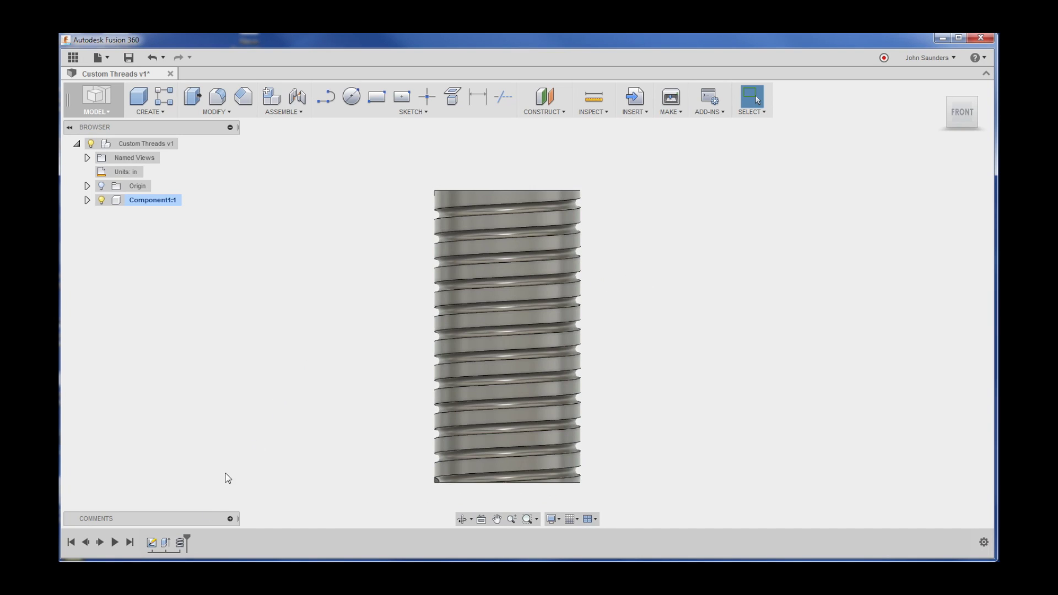
- Delete the old Thread feature and start a new coil on the top face
{"action": "right_click", "coordinate": [182, 544]}
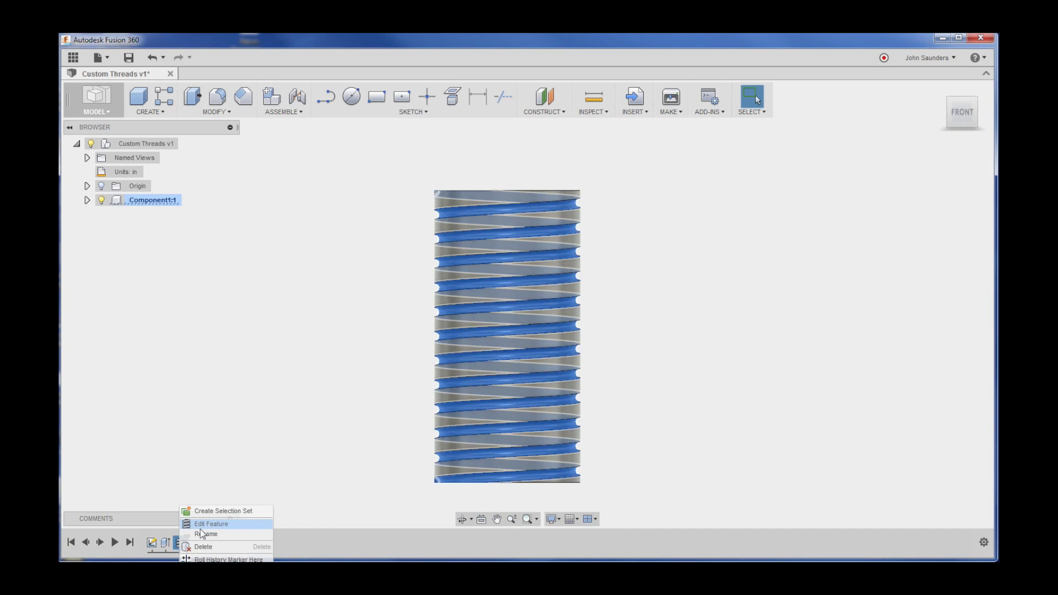
{"action": "left_click", "coordinate": [248, 547]}
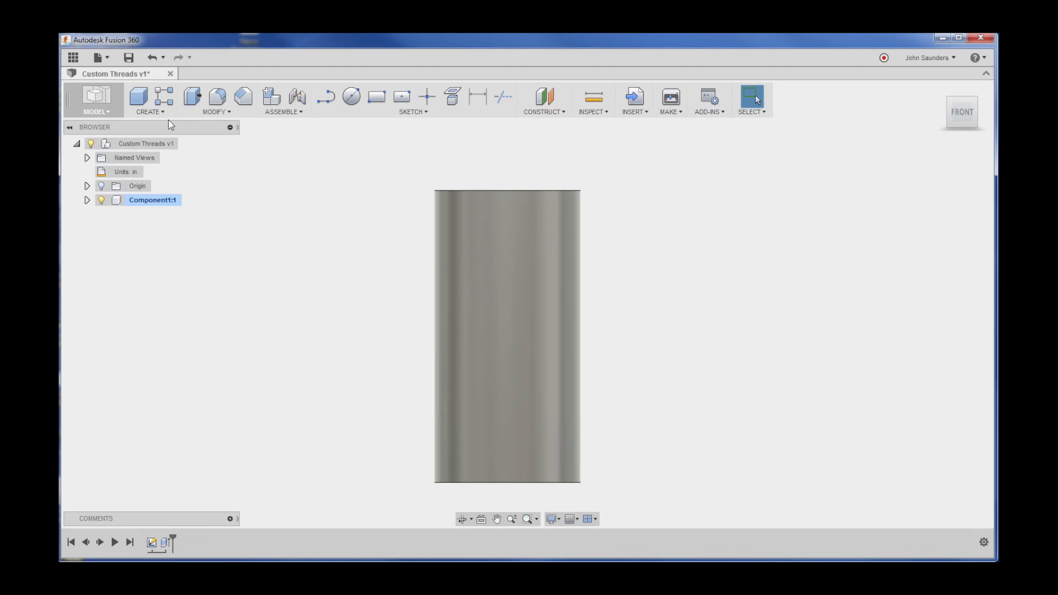
{"action": "left_click", "coordinate": [152, 111]}
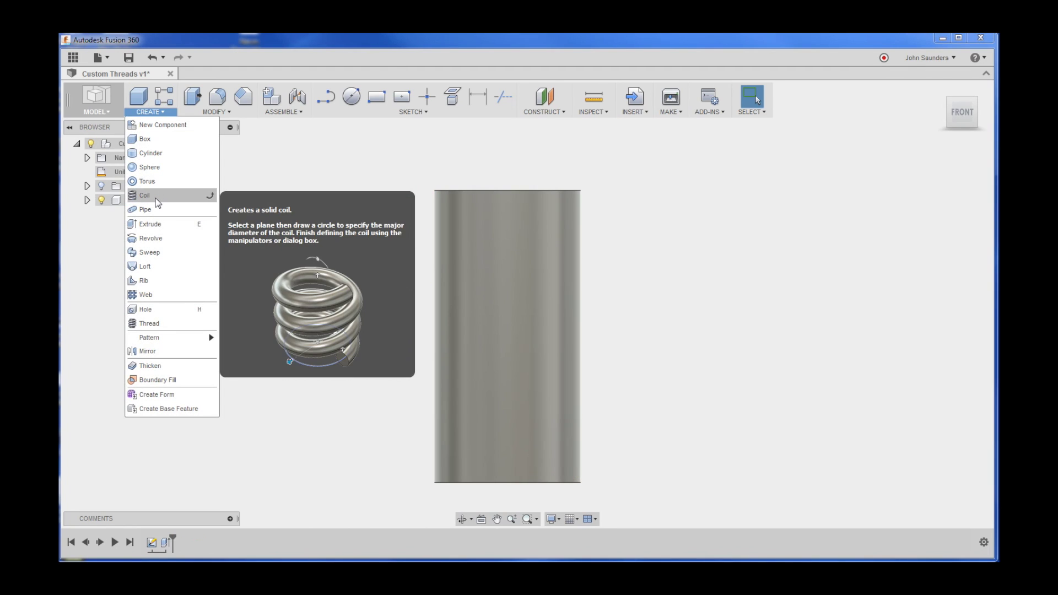
{"action": "left_click", "coordinate": [156, 198]}
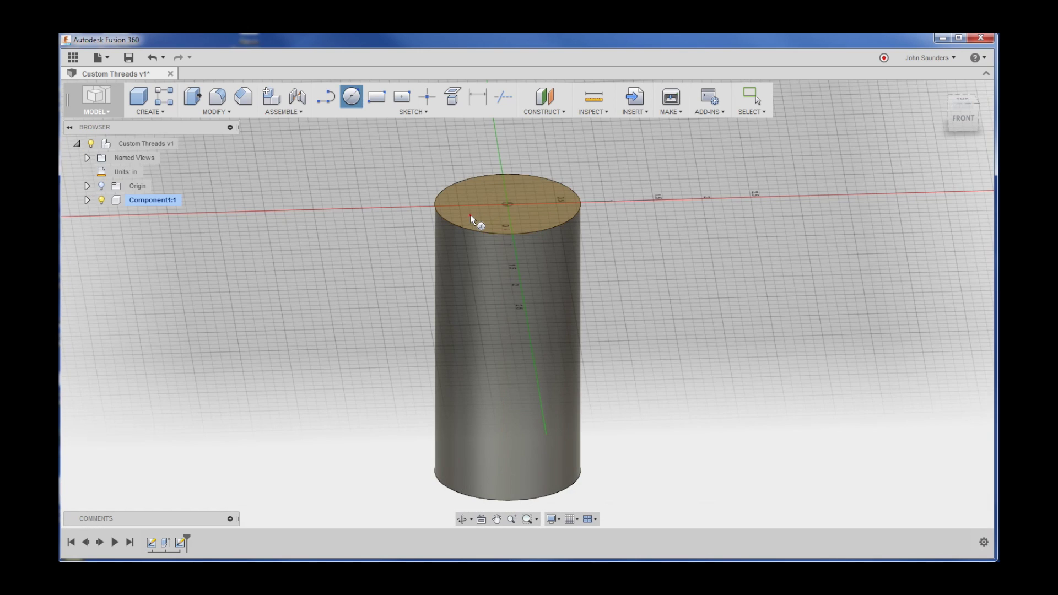
{"action": "left_click", "coordinate": [505, 210]}
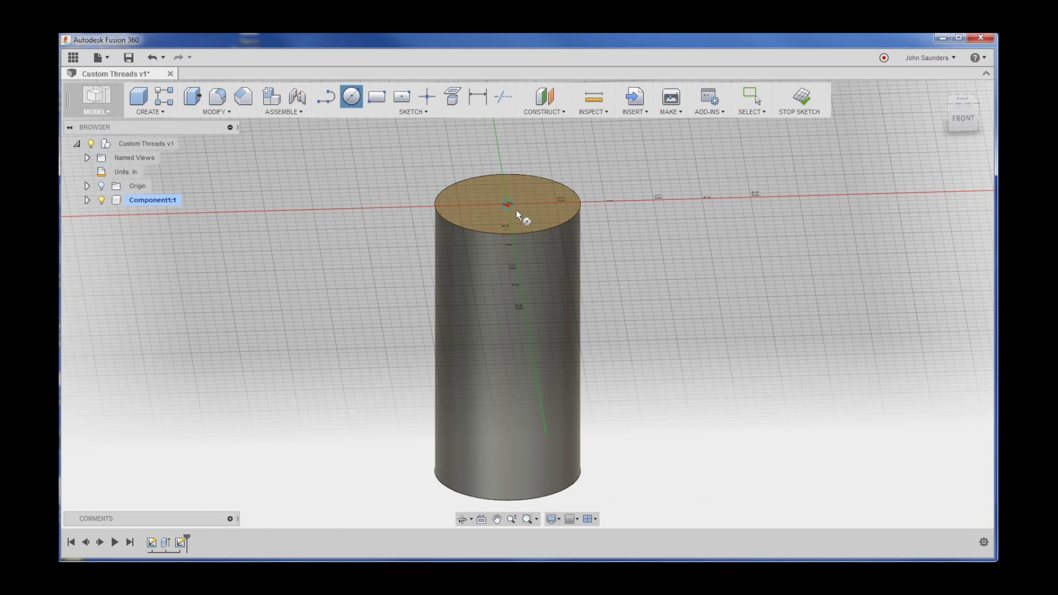
- Finish the base circle and enter coil diameter 1.4999, height -3 and pitch -0.5
{"action": "left_click", "coordinate": [556, 226]}
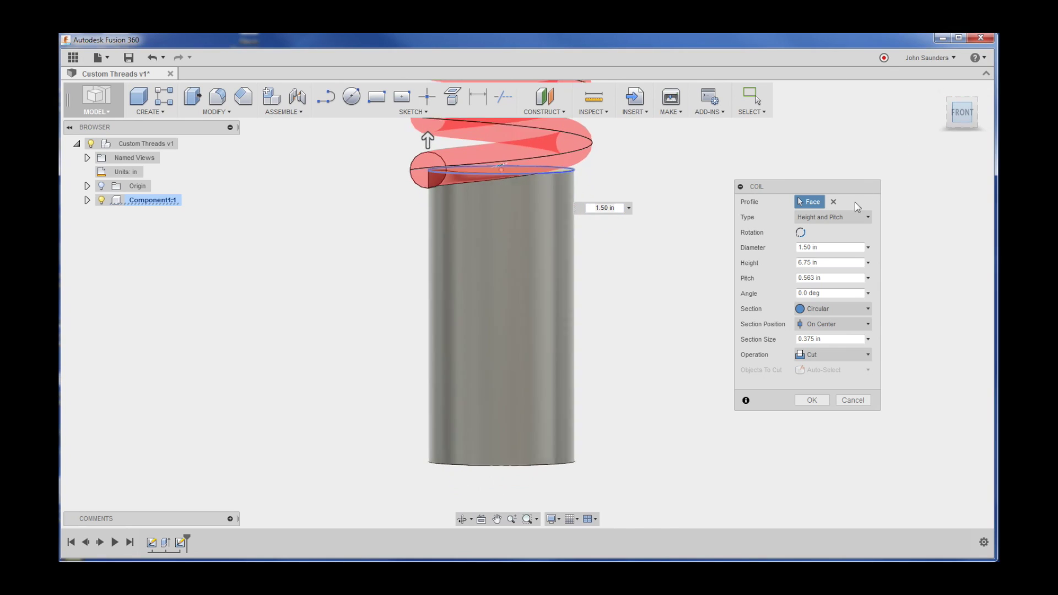
{"action": "key", "text": "Delete"}
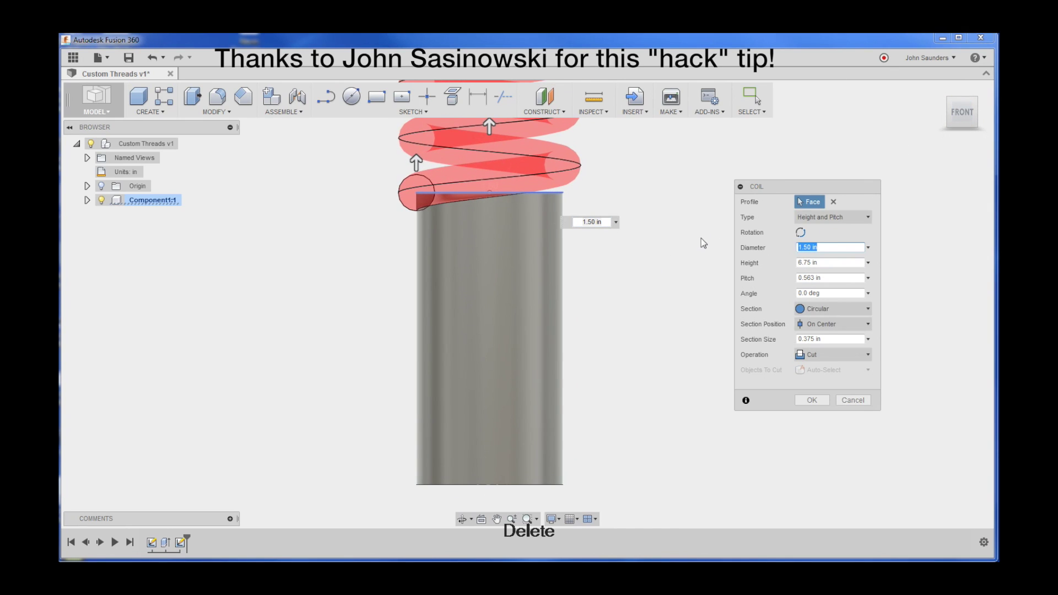
{"action": "type", "text": "1.4999"}
{"action": "key", "text": "Tab"}
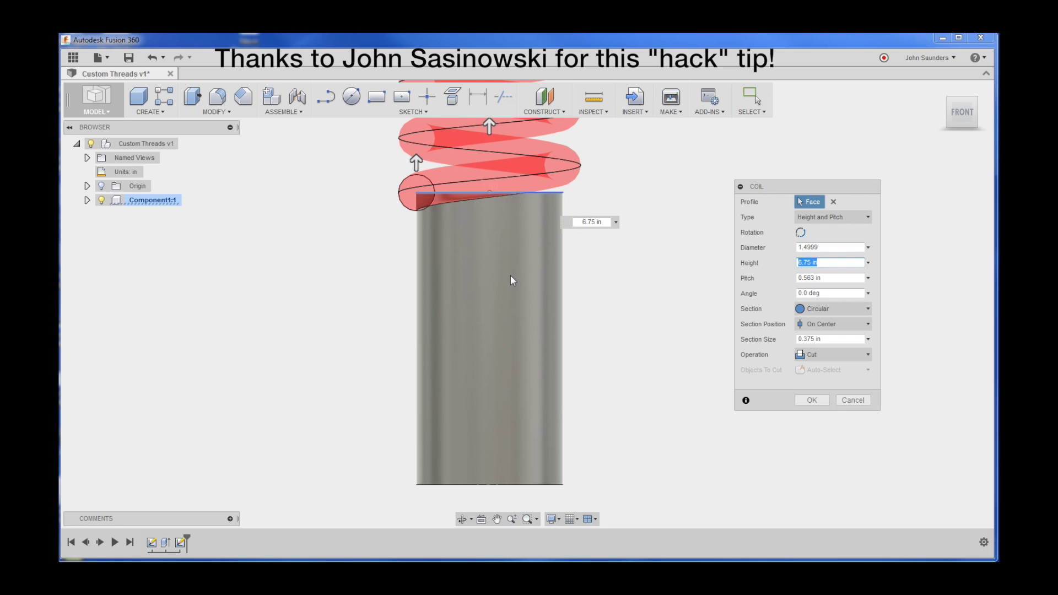
{"action": "type", "text": "-3"}
{"action": "key", "text": "Tab"}
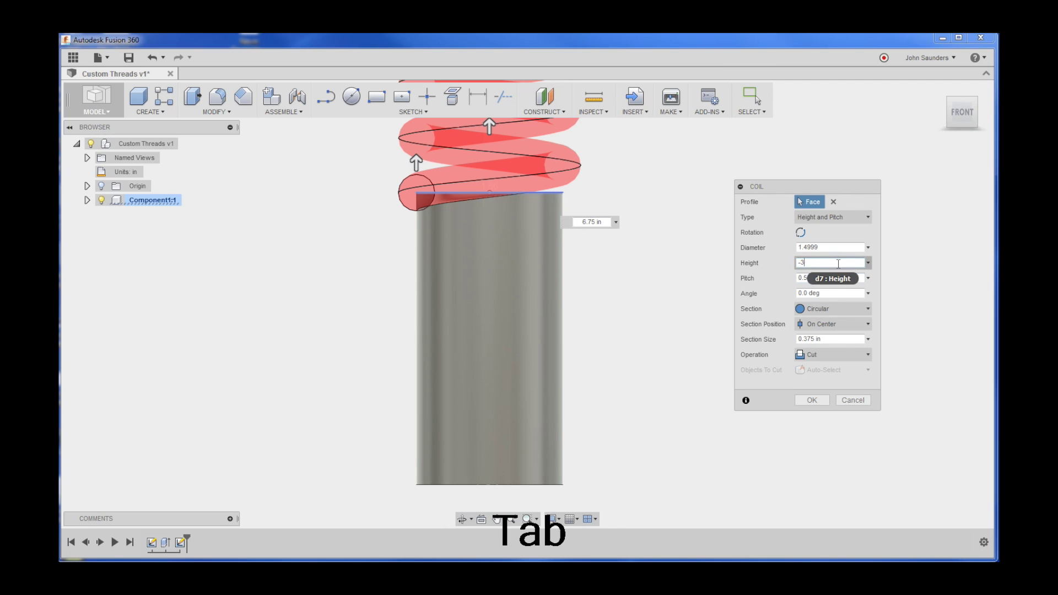
{"action": "type", "text": "-3"}
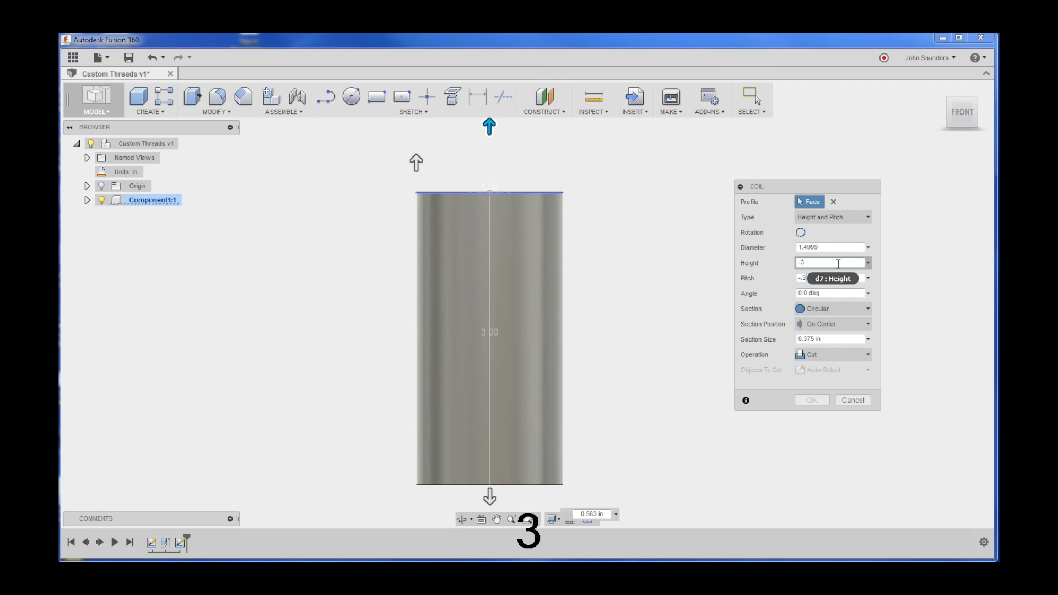
{"action": "key", "text": "BackSpace"}
{"action": "key", "text": "Delete"}
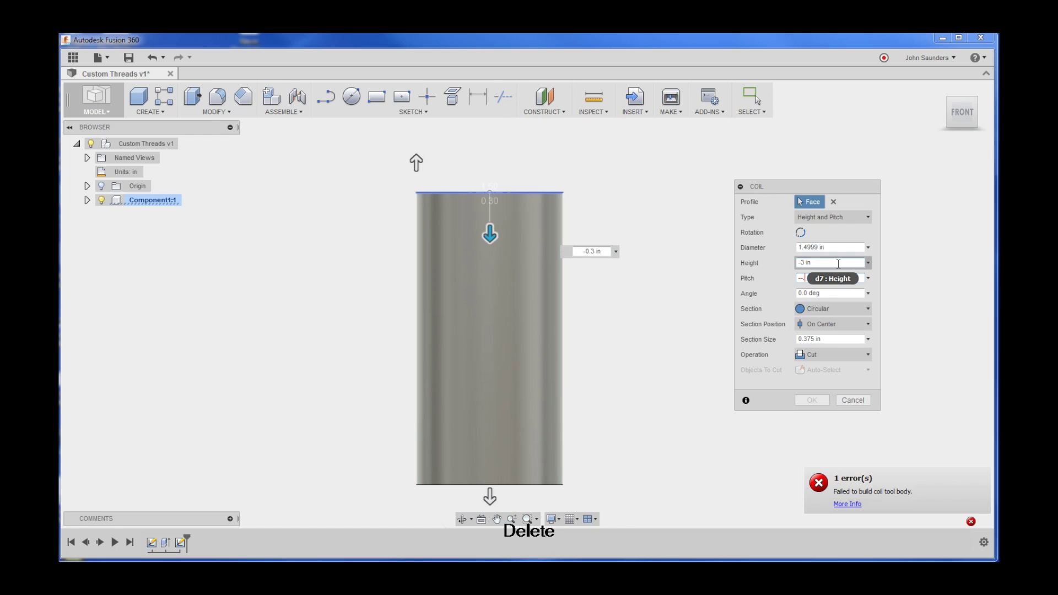
{"action": "key", "text": "BackSpace"}
{"action": "type", "text": "5"}
{"action": "key", "text": "Tab"}
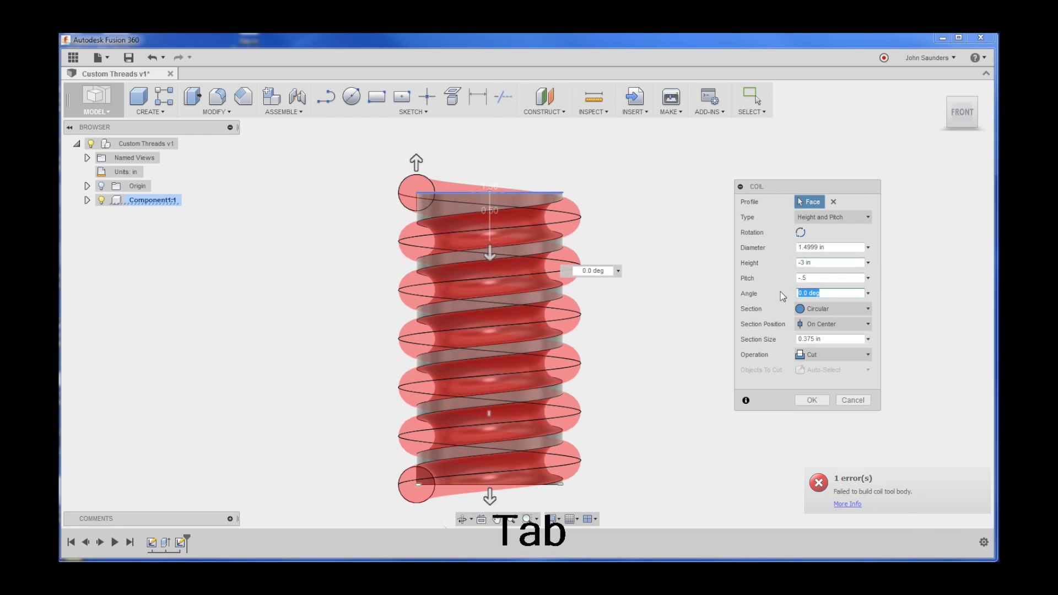
- Give the coil a Triangular (Internal) section positioned Outside
{"action": "left_click", "coordinate": [818, 309]}
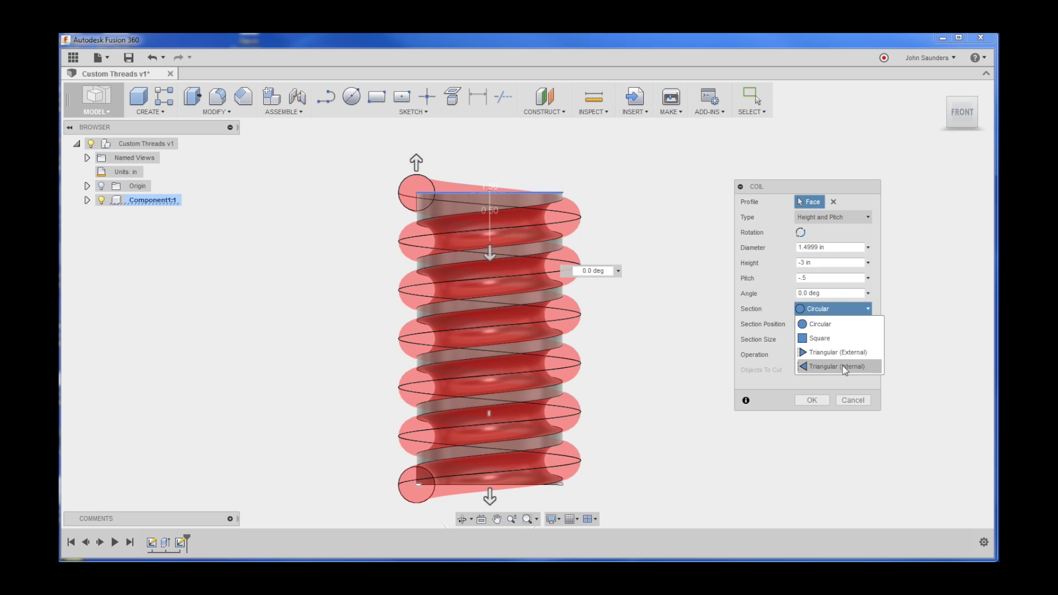
{"action": "left_click", "coordinate": [843, 365]}
{"action": "left_click", "coordinate": [830, 324]}
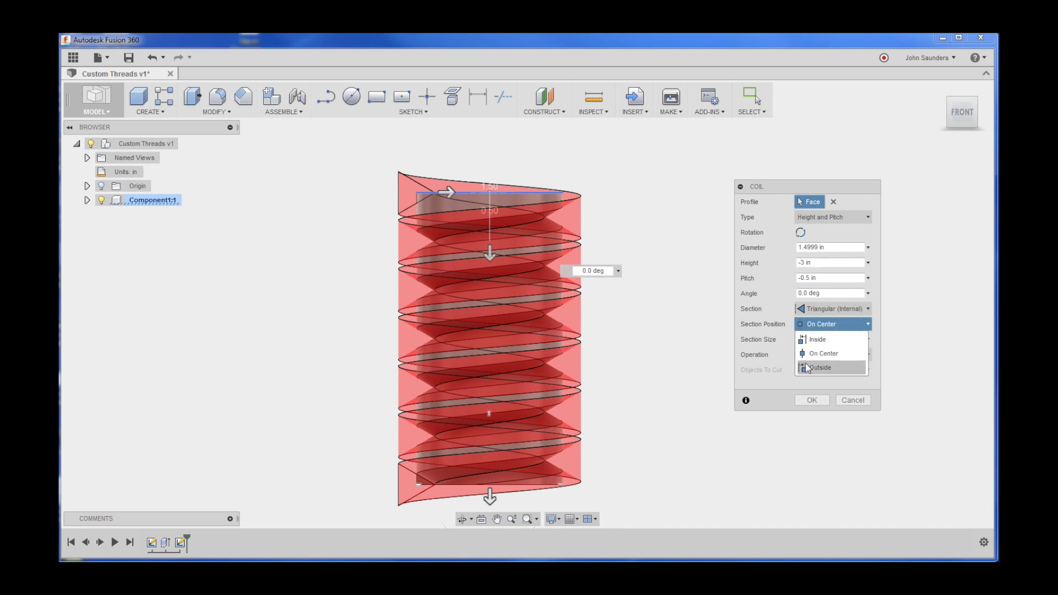
{"action": "left_click", "coordinate": [684, 328]}
{"action": "scroll", "coordinate": [556, 284], "scroll_direction": "up", "scroll_amount": 1}
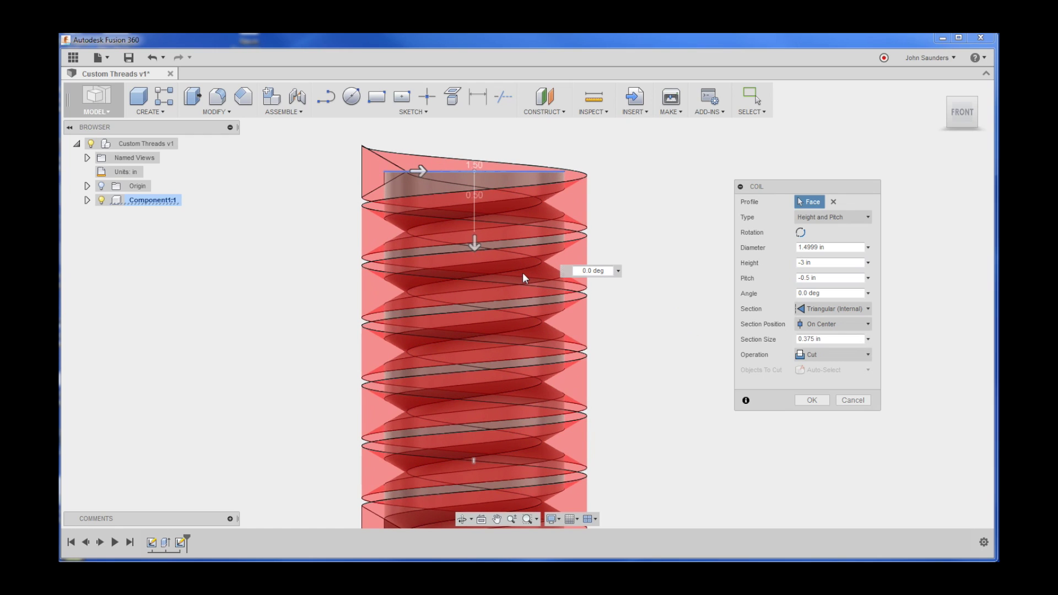
{"action": "left_click", "coordinate": [818, 324]}
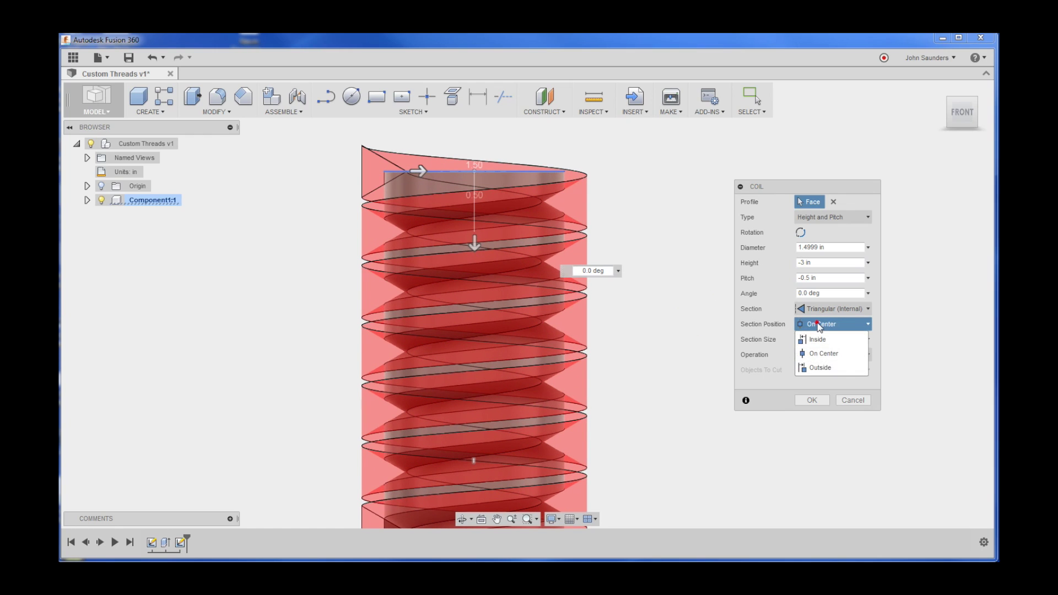
{"action": "left_click", "coordinate": [828, 368]}
- Orbit around the coil preview to check it, returning to the front view
{"action": "middle_click_drag", "start_coordinate": [704, 265], "coordinate": [713, 302], "text": "shift"}
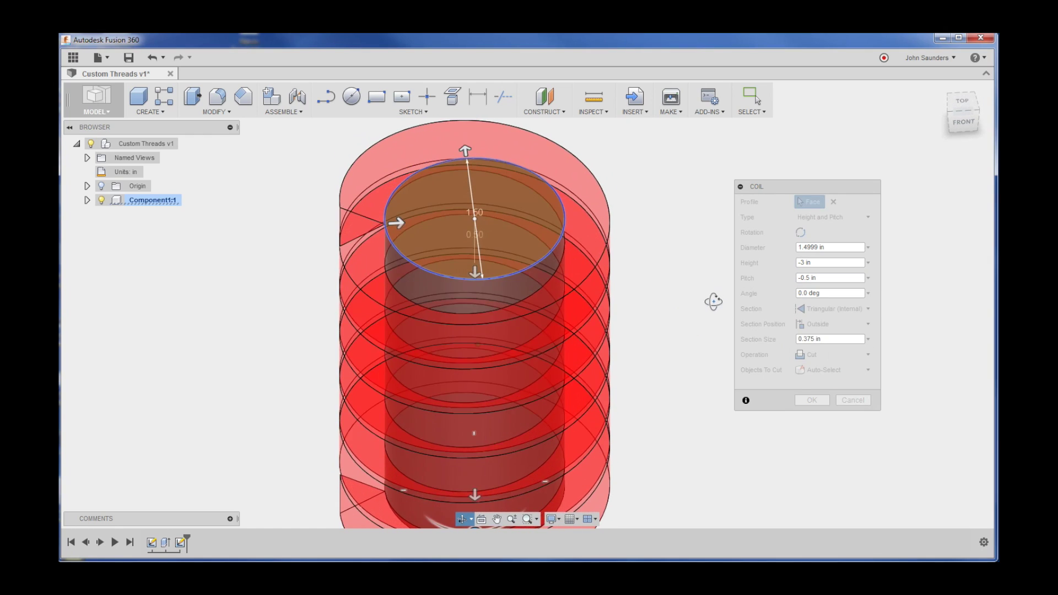
{"action": "mouse_move", "coordinate": [704, 201]}
{"action": "middle_mouse_down", "text": "shift"}
{"action": "mouse_move", "coordinate": [702, 242]}
{"action": "mouse_move", "coordinate": [713, 238]}
{"action": "middle_mouse_up", "text": "shift"}
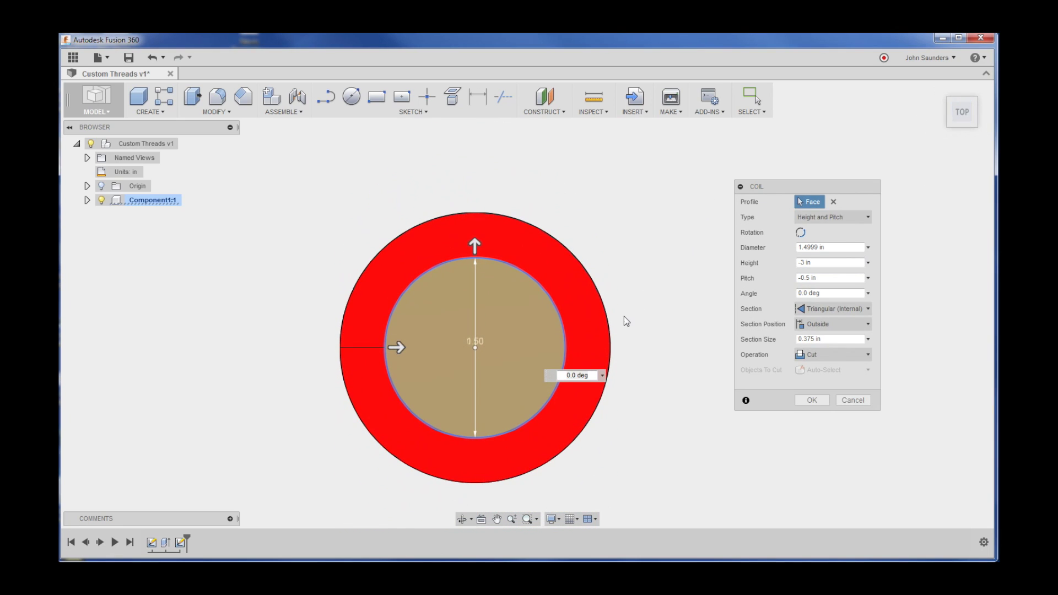
{"action": "mouse_move", "coordinate": [962, 113]}
{"action": "left_click", "coordinate": [963, 135]}
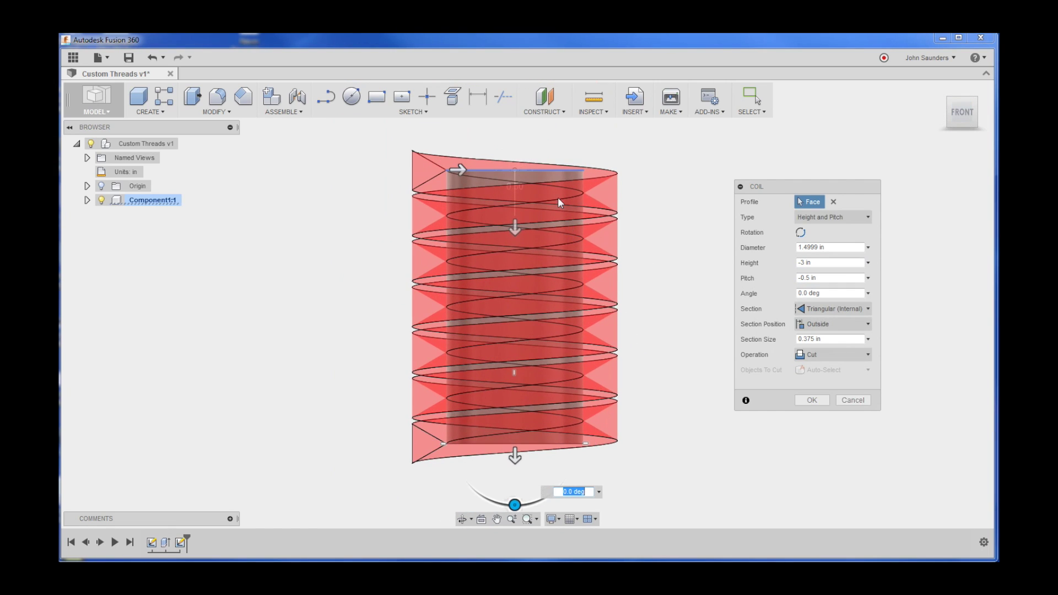
{"action": "scroll", "coordinate": [558, 198], "scroll_direction": "up", "scroll_amount": 3}
{"action": "scroll", "coordinate": [427, 206], "scroll_direction": "up", "scroll_amount": 3}
{"action": "mouse_move", "coordinate": [428, 206]}
{"action": "middle_mouse_down", "text": "shift"}
{"action": "mouse_move", "coordinate": [457, 188]}
{"action": "mouse_move", "coordinate": [430, 232]}
{"action": "mouse_move", "coordinate": [661, 199]}
{"action": "middle_mouse_up", "text": "shift"}
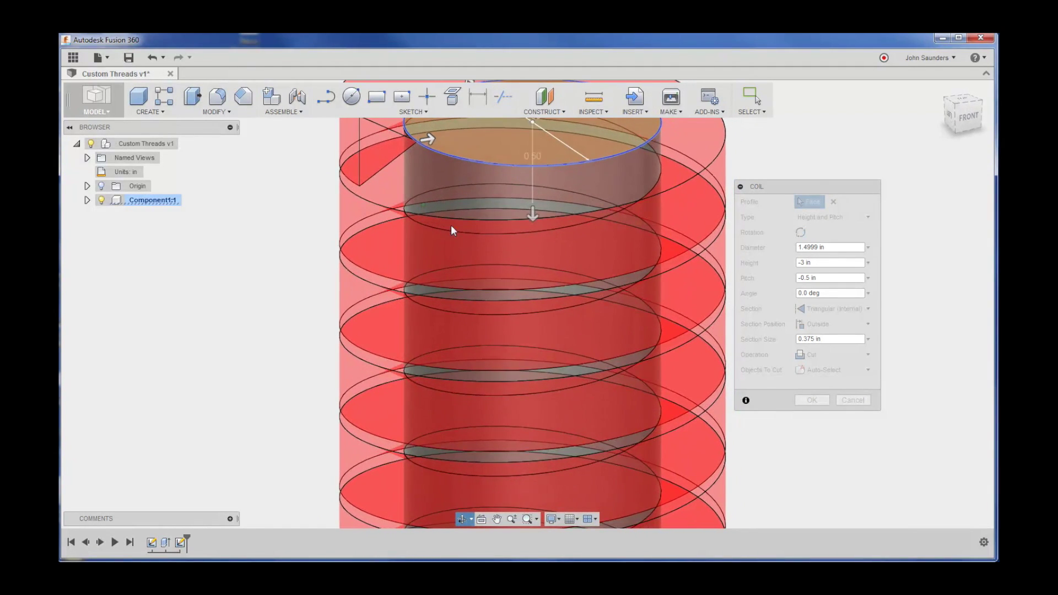
{"action": "scroll", "coordinate": [661, 199], "scroll_direction": "down", "scroll_amount": 2}
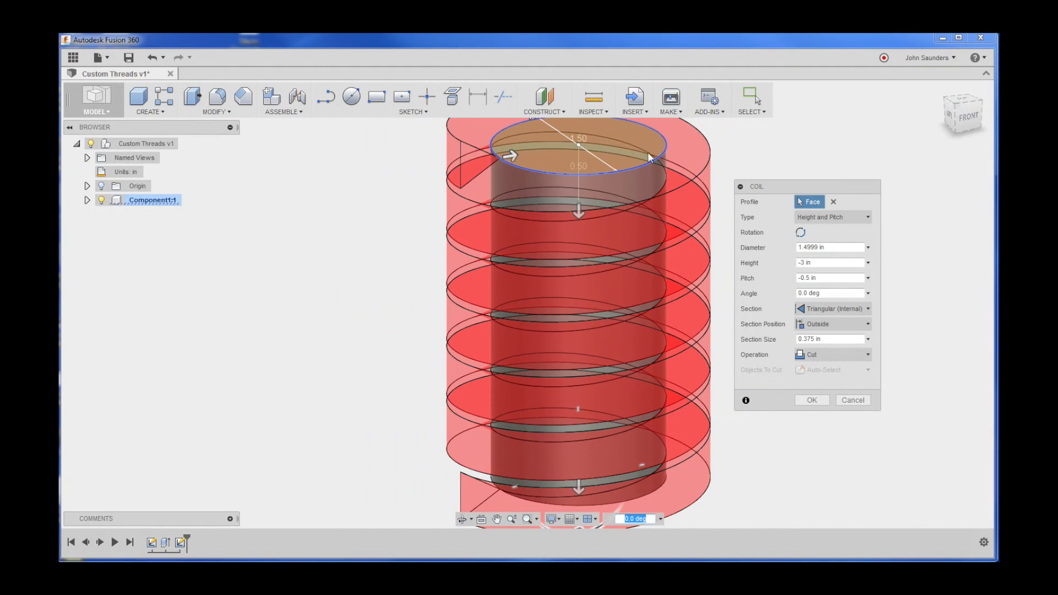
{"action": "left_click", "coordinate": [968, 116]}
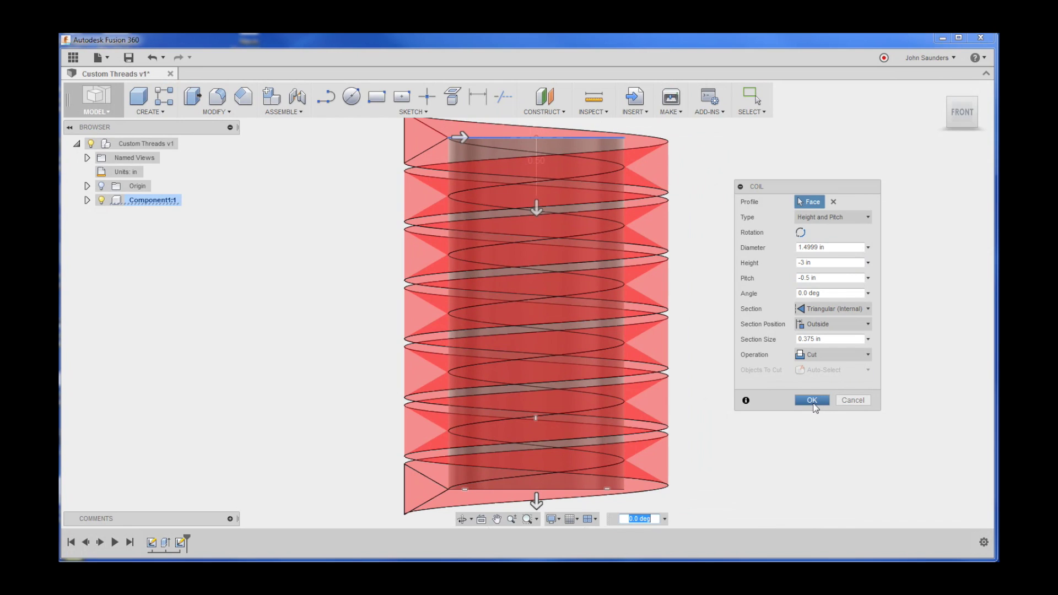
{"action": "left_click", "coordinate": [812, 400]}
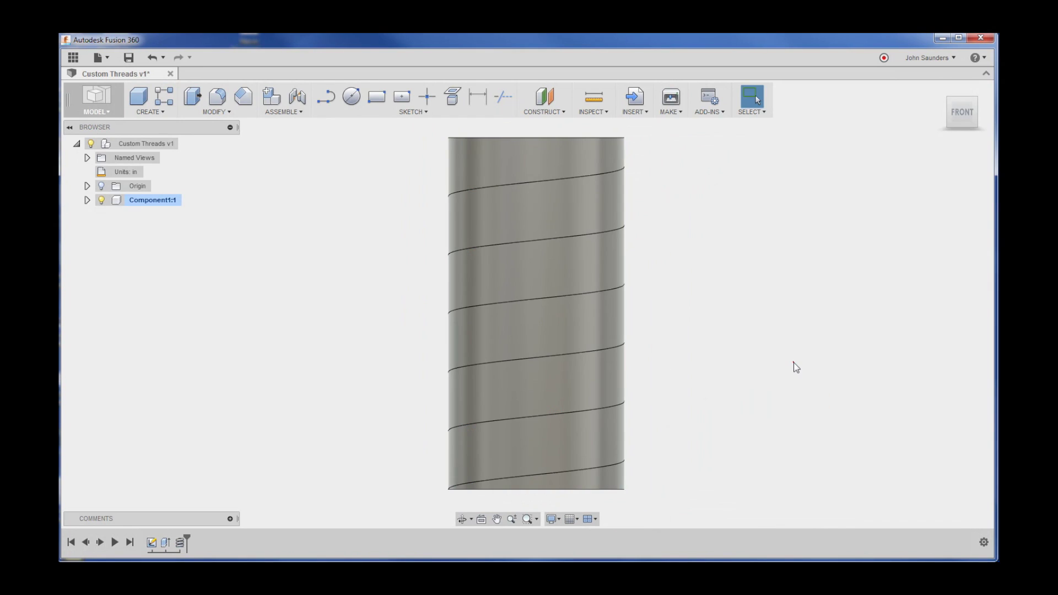
{"action": "middle_click_drag", "start_coordinate": [726, 300], "coordinate": [758, 342], "text": "shift"}
{"action": "scroll", "coordinate": [668, 297], "scroll_direction": "down", "scroll_amount": 2}
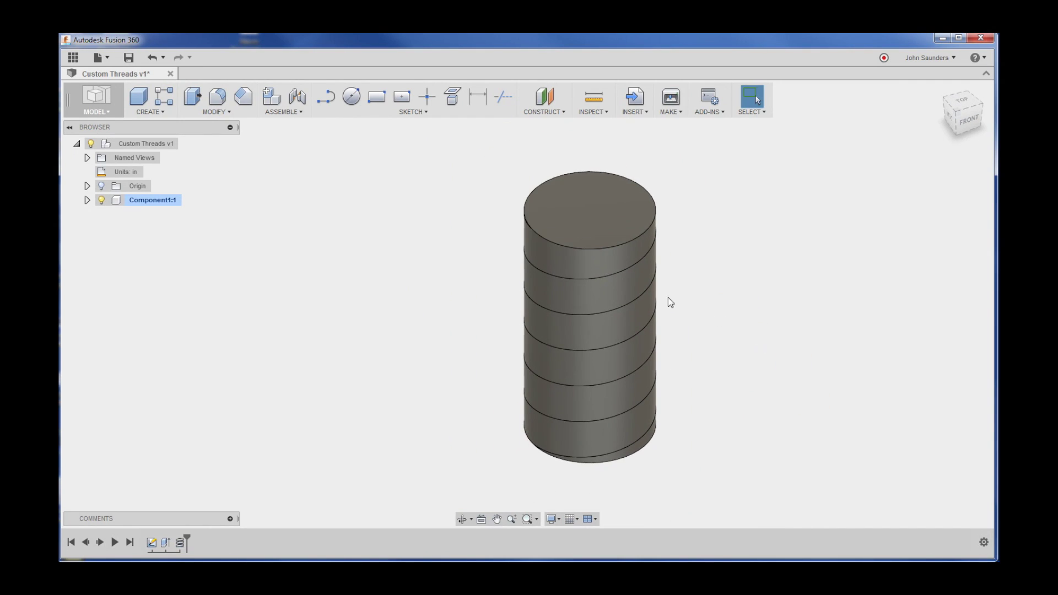
{"action": "left_click", "coordinate": [644, 296]}
{"action": "middle_click_drag", "start_coordinate": [797, 307], "coordinate": [722, 286], "text": "shift"}
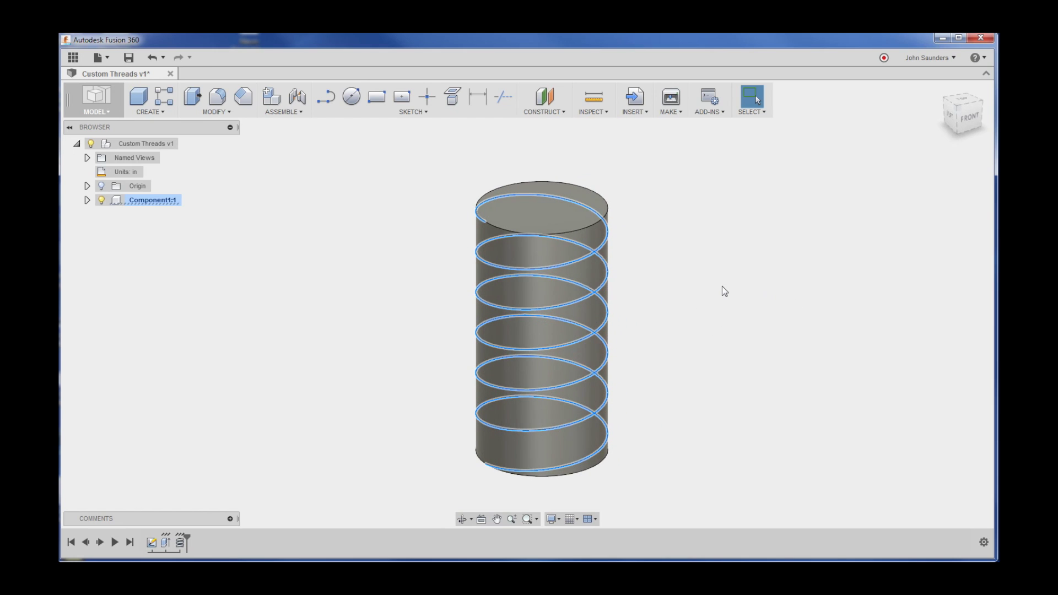
{"action": "scroll", "coordinate": [722, 286], "scroll_direction": "up", "scroll_amount": 3}
{"action": "key", "text": "F5"}
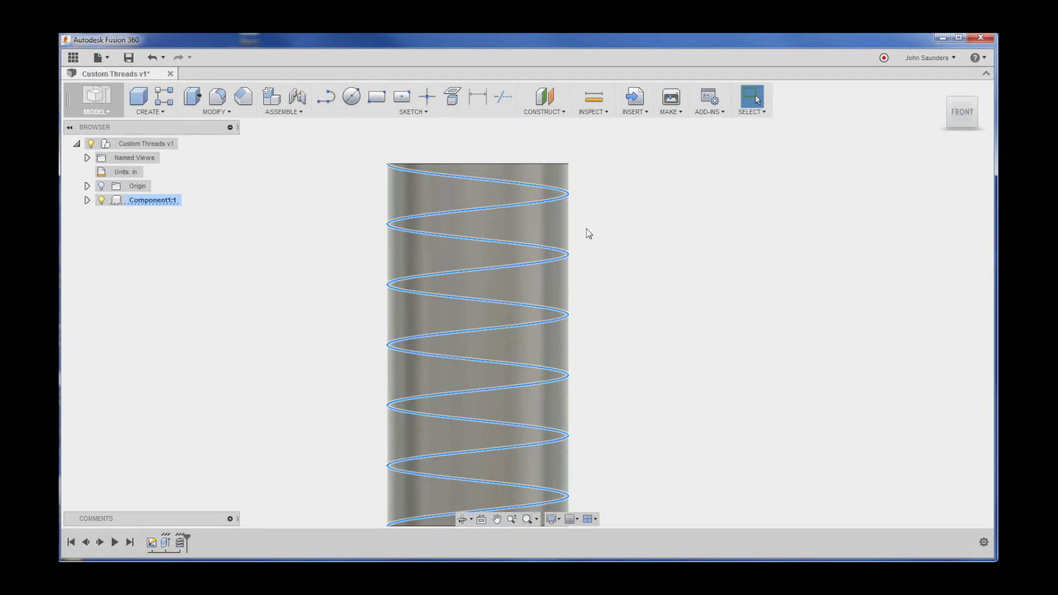
{"action": "scroll", "coordinate": [576, 200], "scroll_direction": "up", "scroll_amount": 2}
{"action": "scroll", "coordinate": [525, 210], "scroll_direction": "up", "scroll_amount": 2}
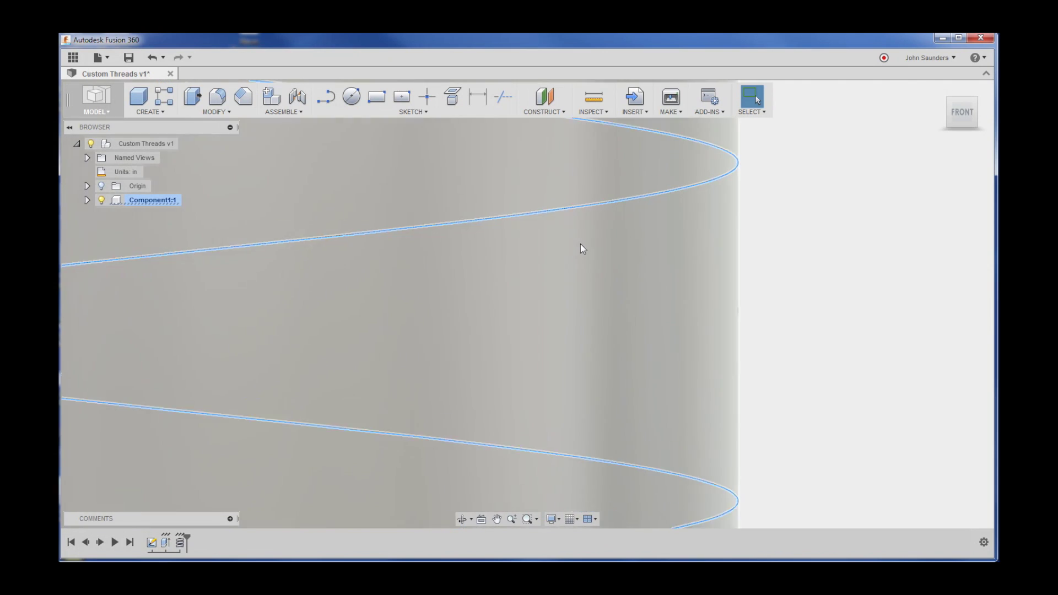
{"action": "scroll", "coordinate": [579, 245], "scroll_direction": "up", "scroll_amount": 2}
{"action": "scroll", "coordinate": [560, 307], "scroll_direction": "up", "scroll_amount": 2}
{"action": "scroll", "coordinate": [893, 266], "scroll_direction": "up", "scroll_amount": 2}
{"action": "scroll", "coordinate": [507, 283], "scroll_direction": "up", "scroll_amount": 2}
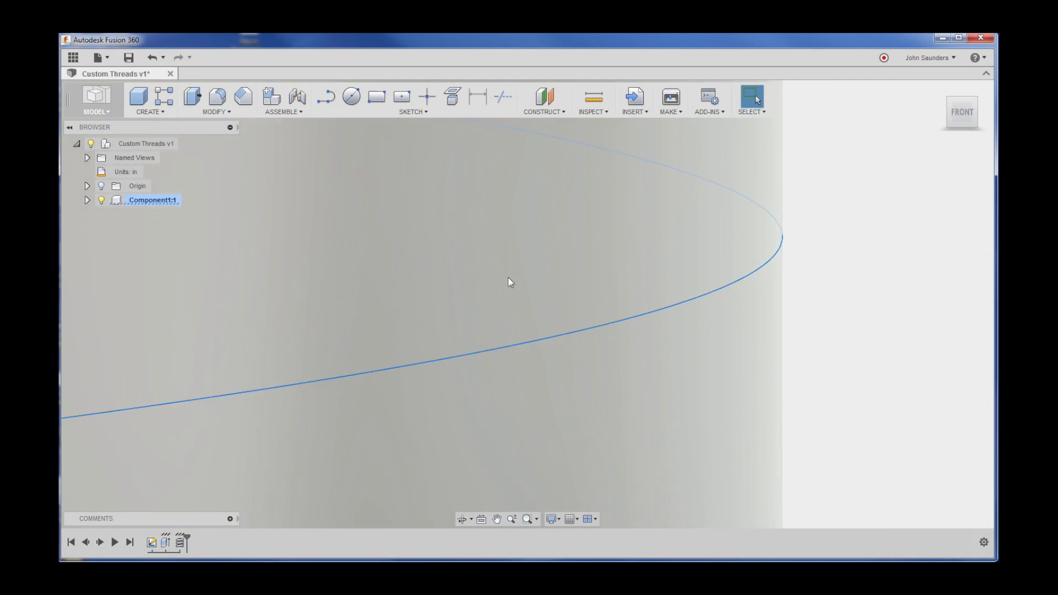
{"action": "scroll", "coordinate": [698, 284], "scroll_direction": "up", "scroll_amount": 2}
{"action": "scroll", "coordinate": [697, 284], "scroll_direction": "up", "scroll_amount": 2}
{"action": "scroll", "coordinate": [664, 284], "scroll_direction": "up", "scroll_amount": 2}
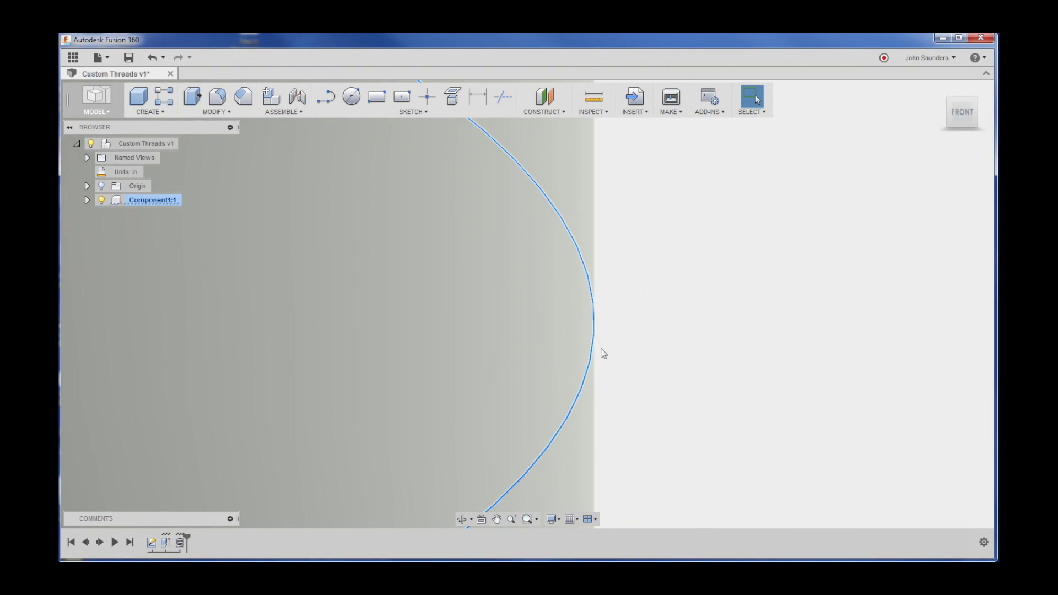
{"action": "scroll", "coordinate": [599, 377], "scroll_direction": "down", "scroll_amount": 2}
{"action": "scroll", "coordinate": [600, 377], "scroll_direction": "down", "scroll_amount": 2}
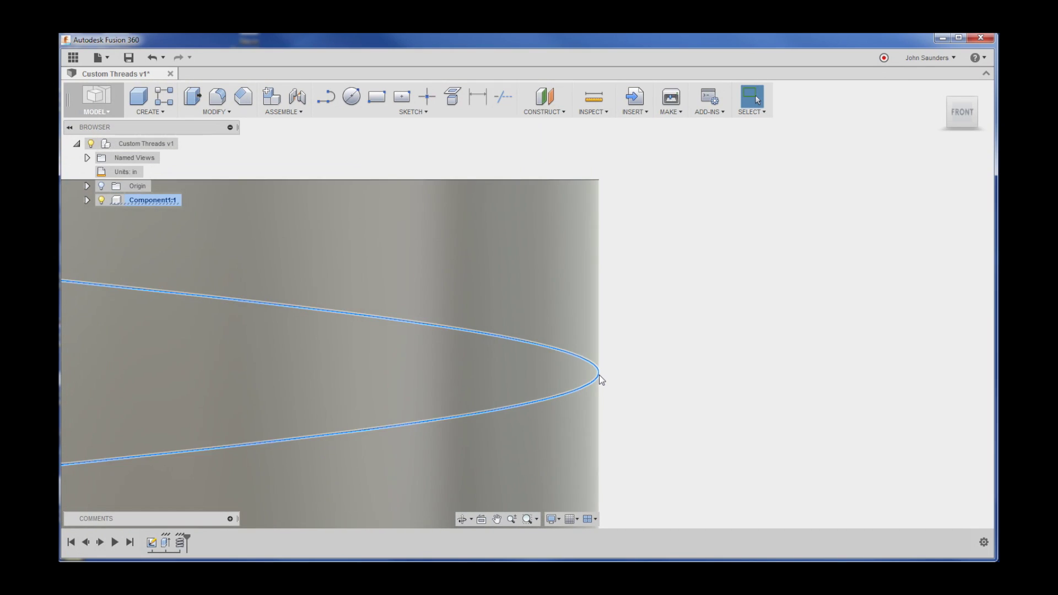
{"action": "scroll", "coordinate": [600, 377], "scroll_direction": "down", "scroll_amount": 2}
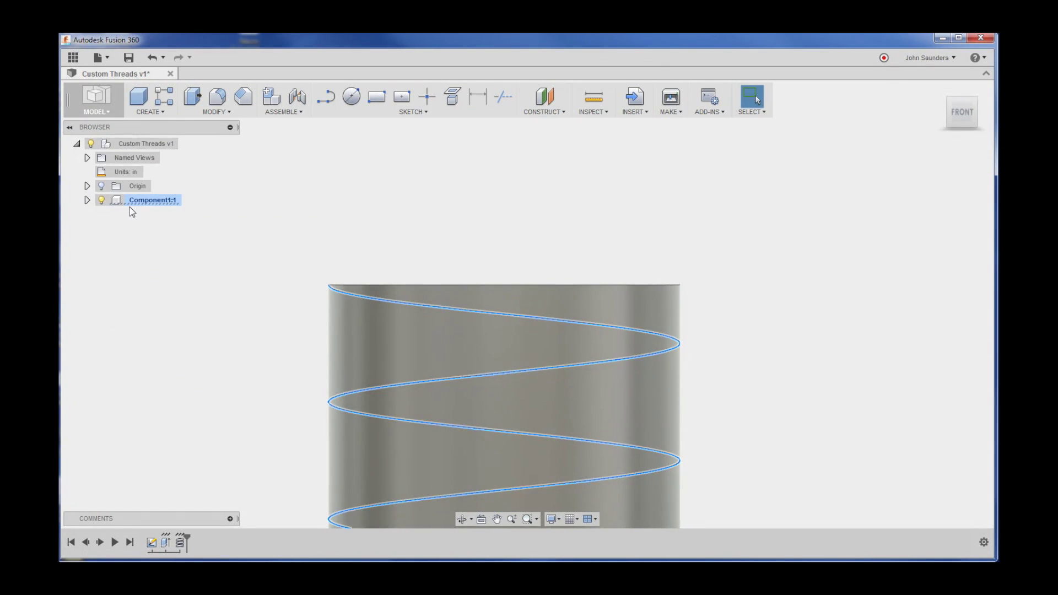
{"action": "right_click", "coordinate": [130, 203]}
{"action": "left_click", "coordinate": [287, 178]}
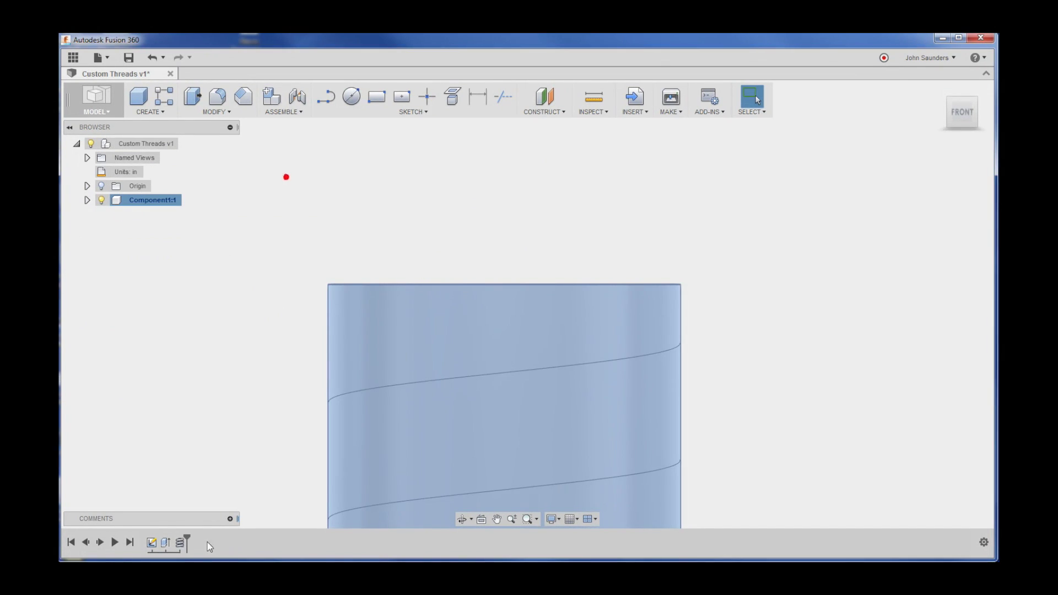
{"action": "right_click", "coordinate": [190, 536]}
{"action": "left_click", "coordinate": [209, 523]}
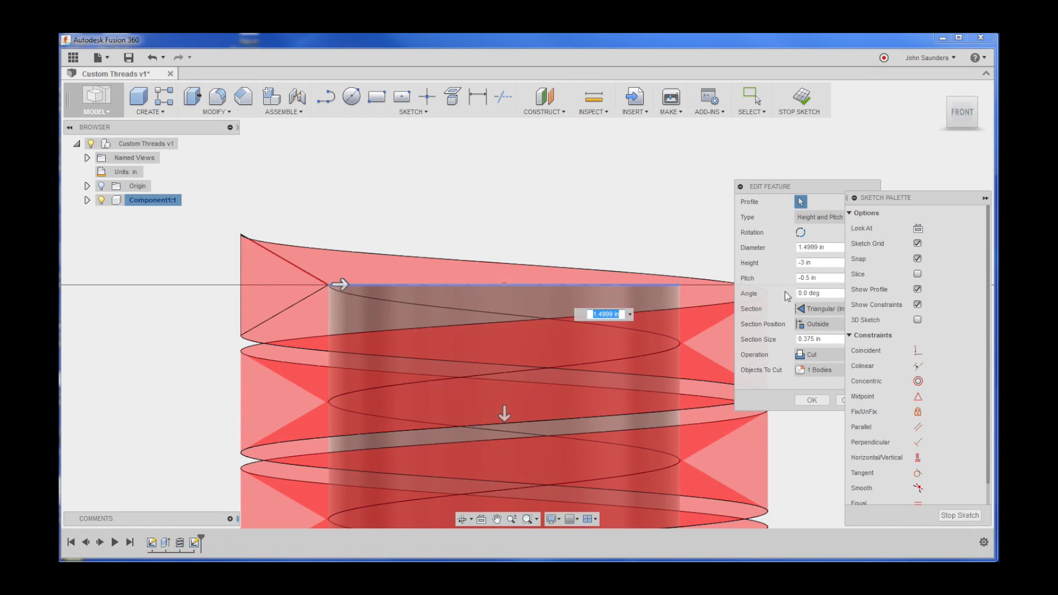
{"action": "scroll", "coordinate": [675, 237], "scroll_direction": "down", "scroll_amount": 2}
{"action": "scroll", "coordinate": [668, 194], "scroll_direction": "down", "scroll_amount": 2}
{"action": "scroll", "coordinate": [650, 201], "scroll_direction": "down", "scroll_amount": 1}
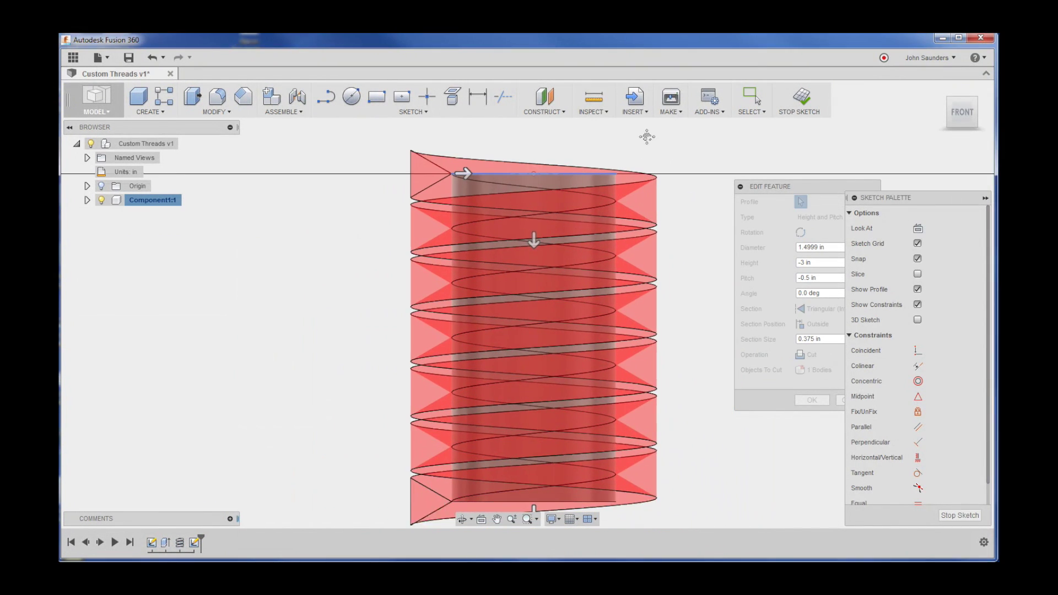
{"action": "scroll", "coordinate": [628, 165], "scroll_direction": "down", "scroll_amount": 1}
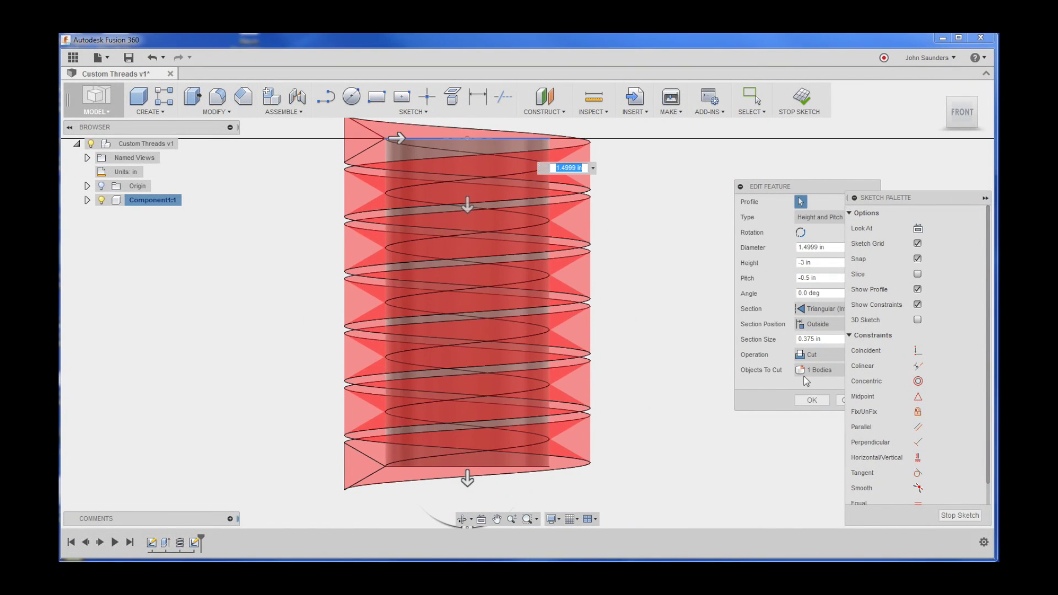
{"action": "left_click", "coordinate": [783, 197]}
{"action": "left_click_drag", "start_coordinate": [782, 197], "coordinate": [743, 195]}
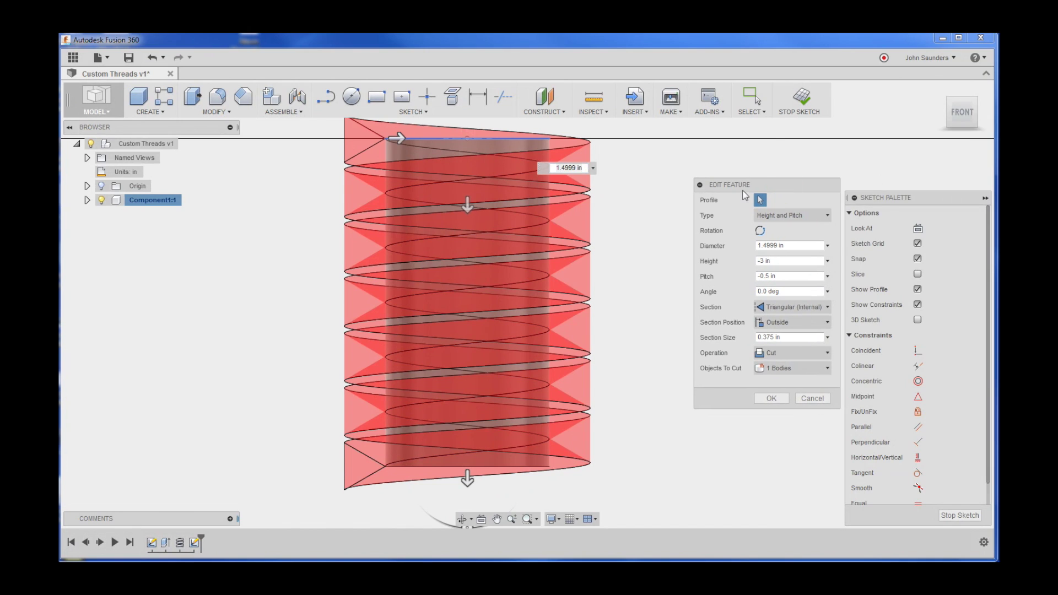
{"action": "left_click", "coordinate": [770, 399]}
{"action": "left_click", "coordinate": [509, 232]}
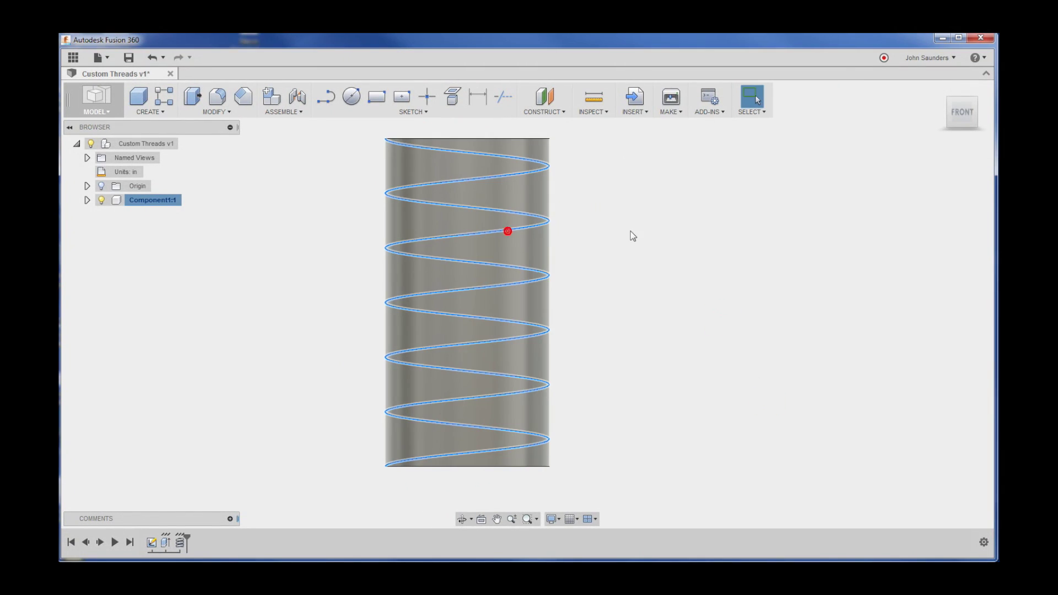
- Clear the helix selection and hide Component1:1, leaving only the origin planes
{"action": "middle_click_drag", "start_coordinate": [615, 255], "coordinate": [766, 315], "text": "shift"}
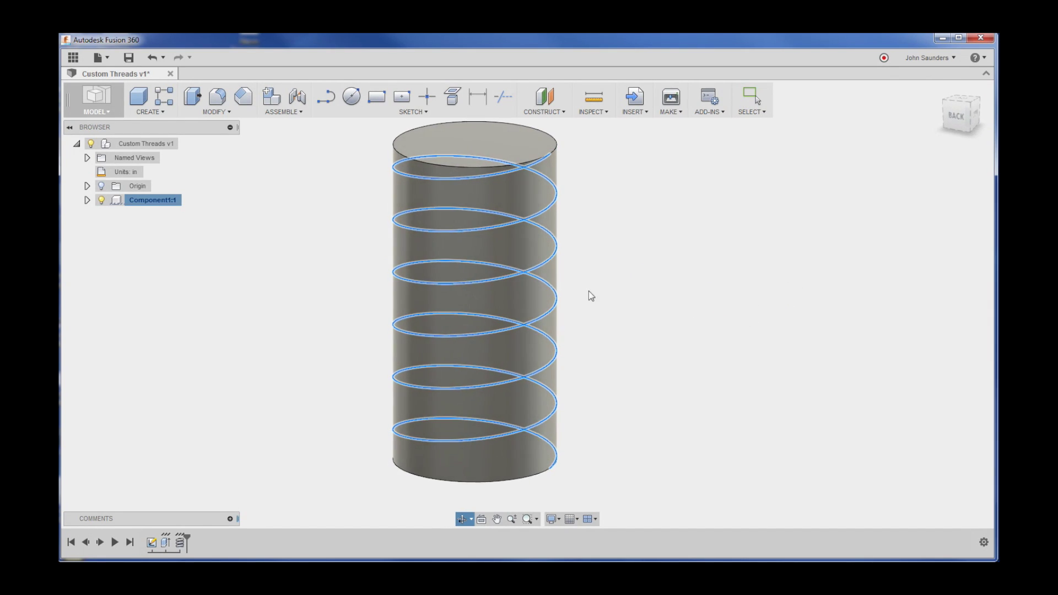
{"action": "key", "text": "Escape"}
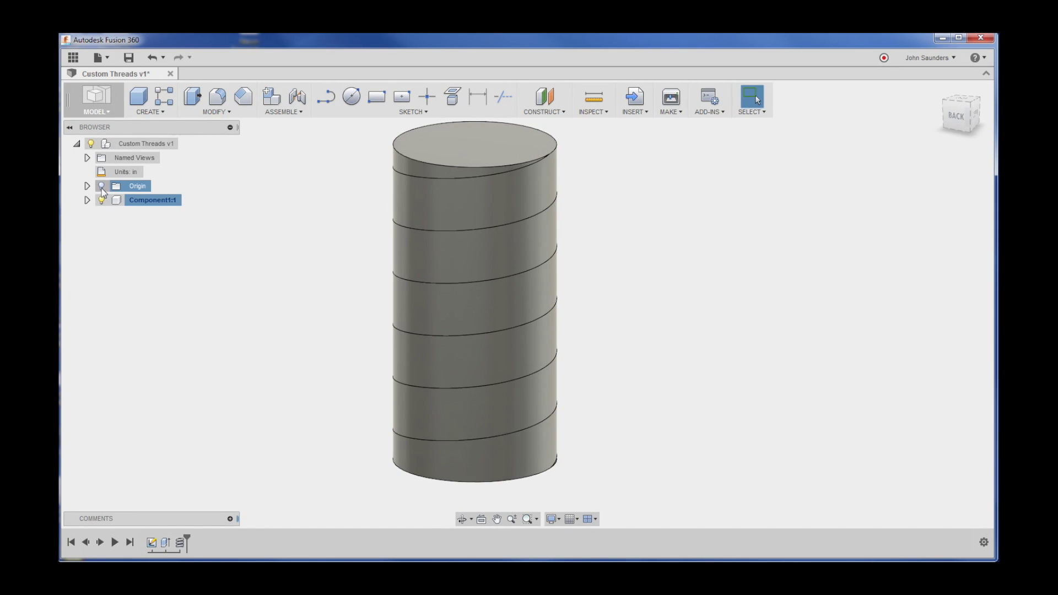
{"action": "middle_click_drag", "start_coordinate": [307, 413], "coordinate": [184, 405], "text": "shift"}
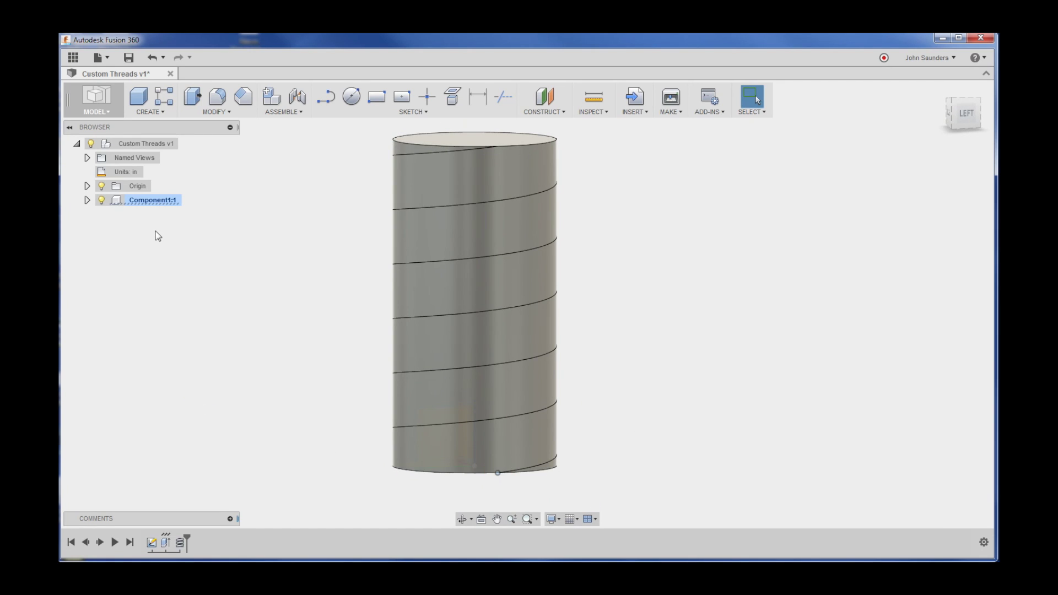
{"action": "middle_click_drag", "start_coordinate": [200, 290], "coordinate": [221, 296], "text": "shift"}
{"action": "left_click", "coordinate": [101, 200]}
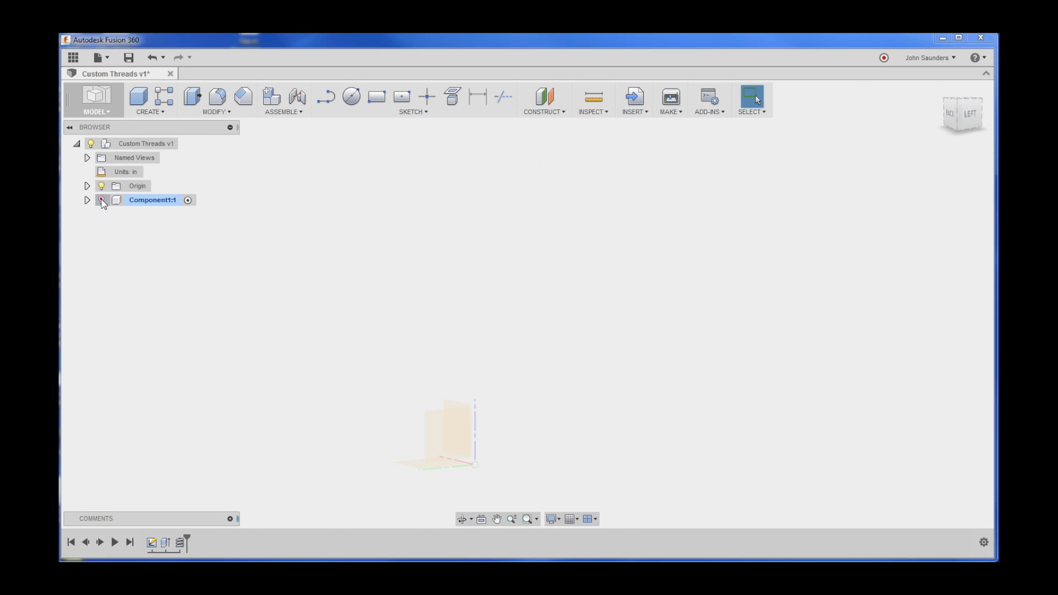
{"action": "middle_click_drag", "start_coordinate": [279, 267], "coordinate": [314, 286], "text": "shift"}
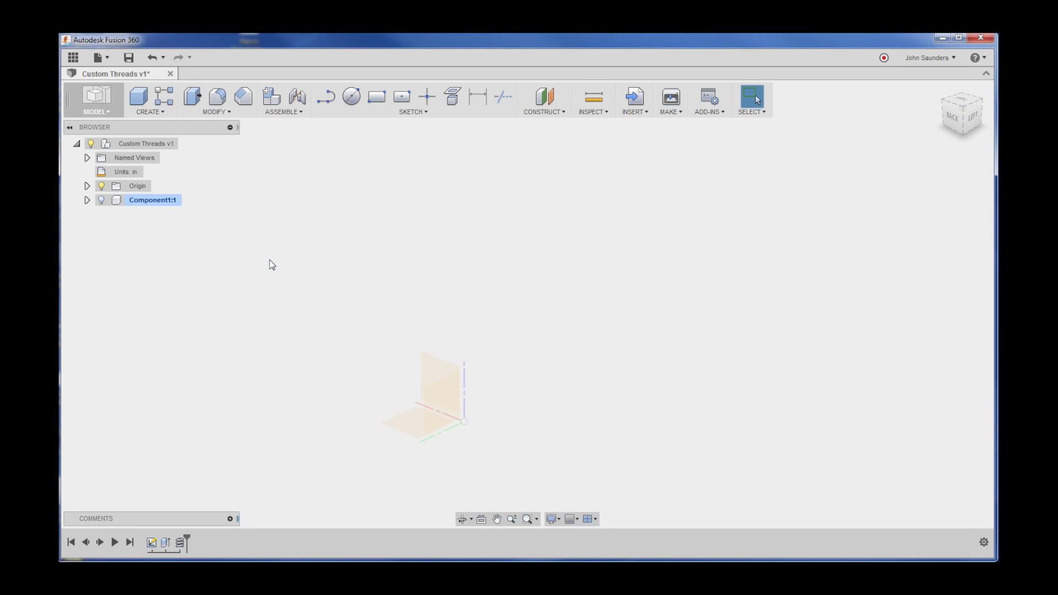
- Start a sketch on the vertical origin plane and show Component1:1 again
{"action": "key", "text": "l"}
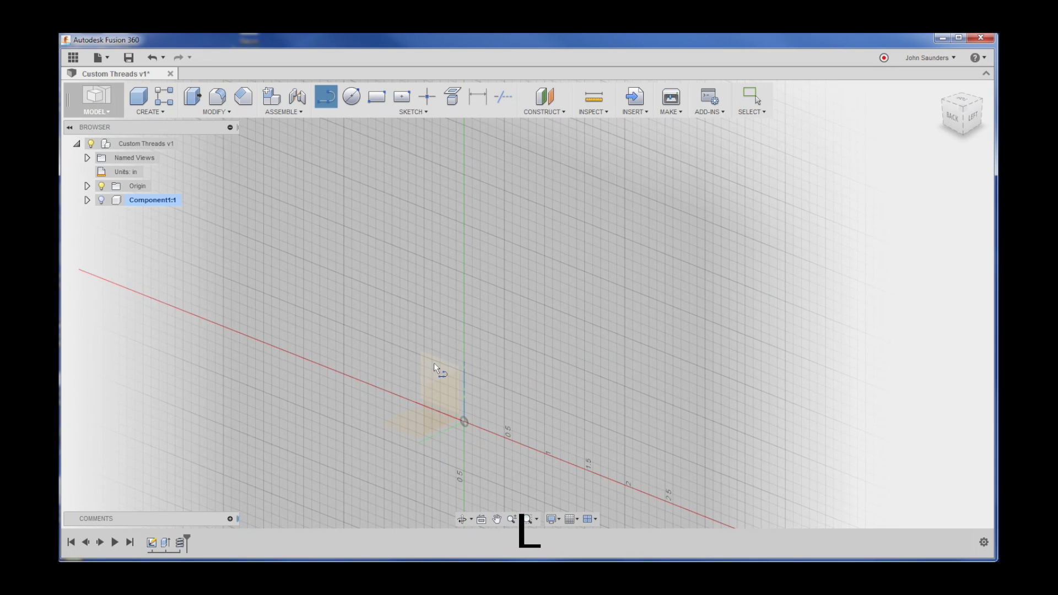
{"action": "left_click", "coordinate": [434, 365]}
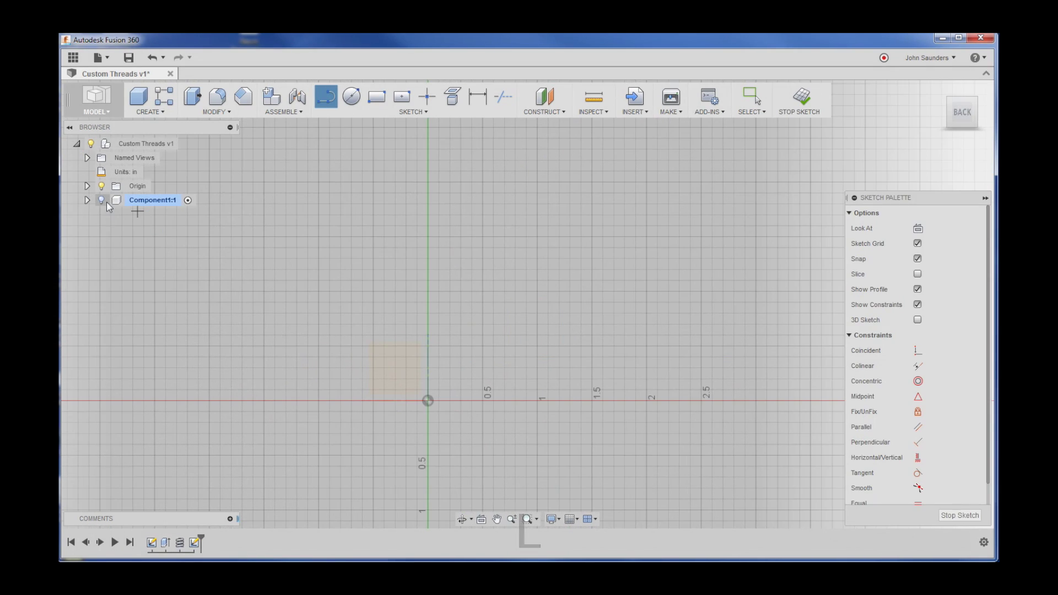
{"action": "left_click", "coordinate": [101, 201]}
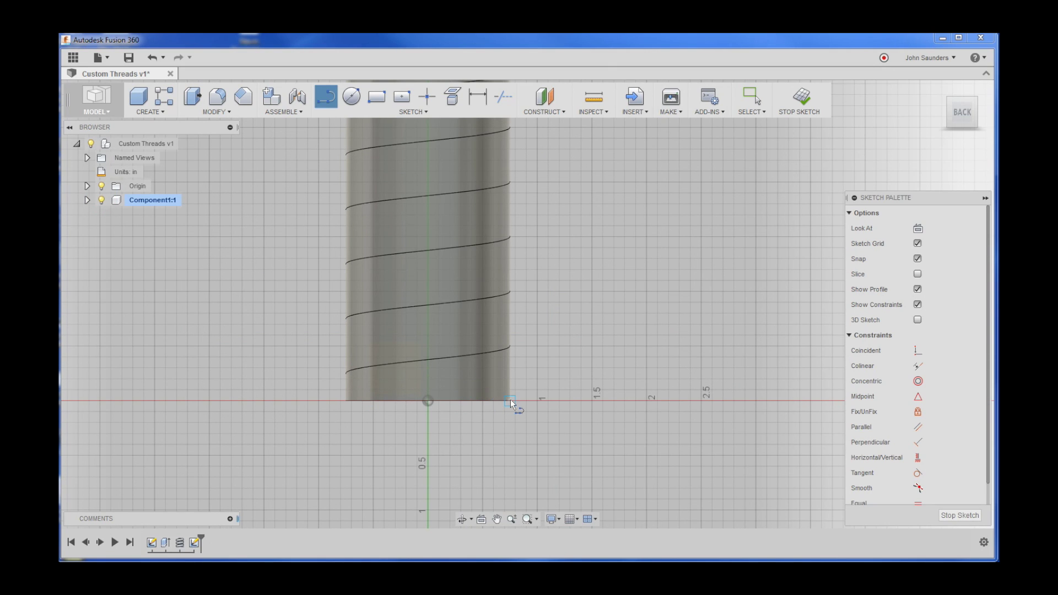
{"action": "scroll", "coordinate": [511, 399], "scroll_direction": "up", "scroll_amount": 3}
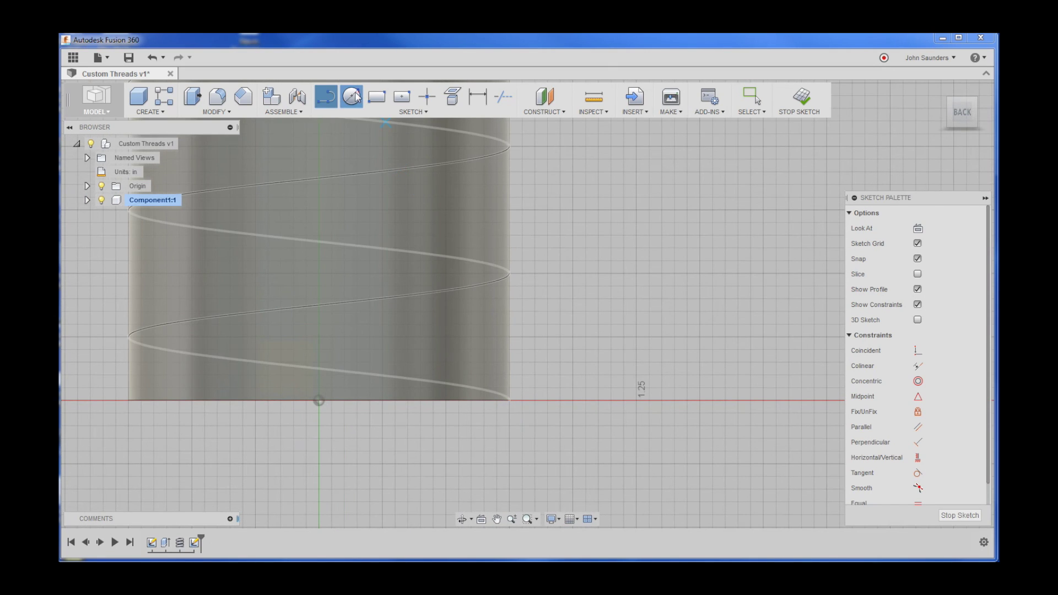
- Draw a 0.3125 in diameter circle at the cylinder's bottom corner
{"action": "key", "text": "c"}
{"action": "left_click", "coordinate": [509, 399]}
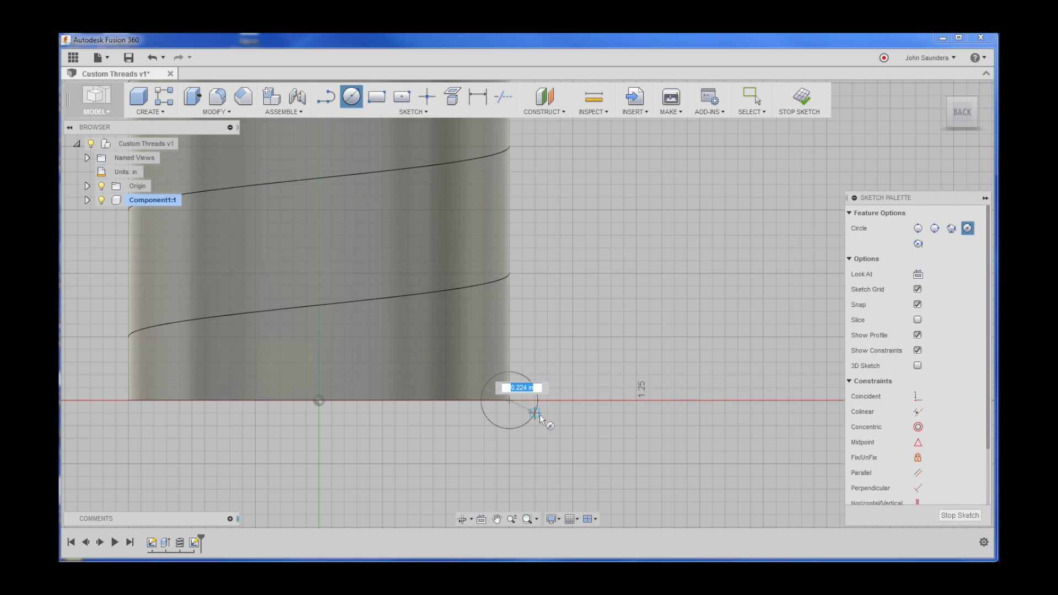
{"action": "key", "text": "Delete"}
{"action": "type", "text": ".3125"}
{"action": "key", "text": "Return"}
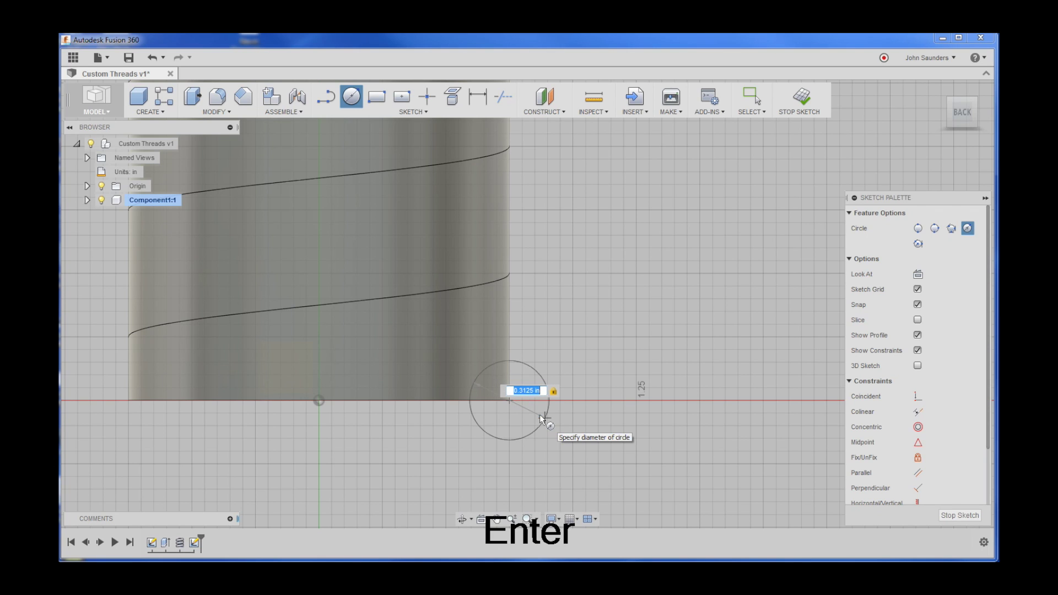
{"action": "key", "text": "Return"}
{"action": "scroll", "coordinate": [540, 414], "scroll_direction": "down", "scroll_amount": 2}
{"action": "middle_click_drag", "start_coordinate": [639, 377], "coordinate": [577, 404], "text": "shift"}
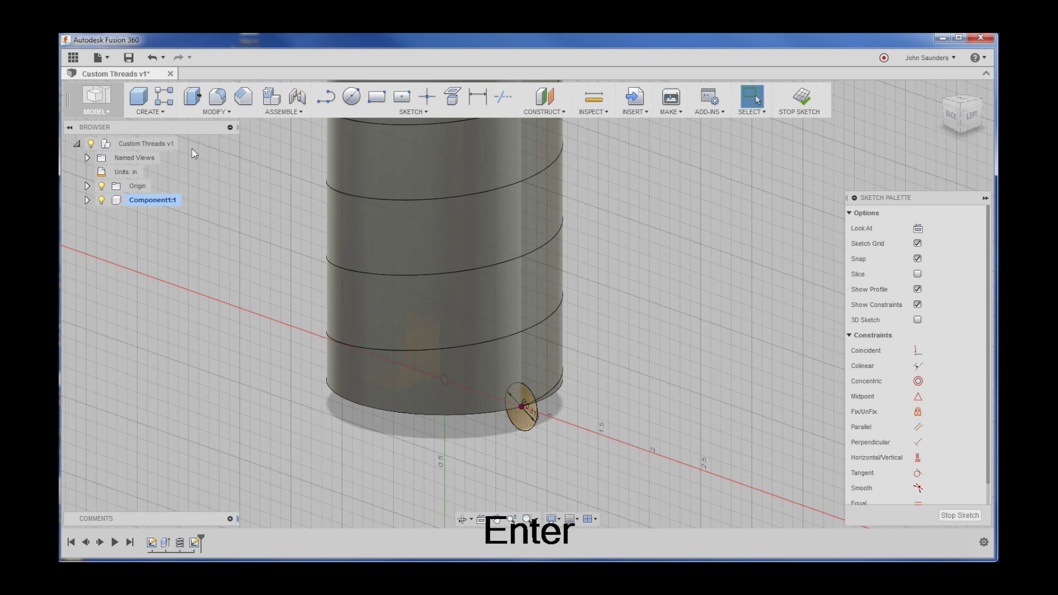
{"action": "left_click", "coordinate": [148, 112]}
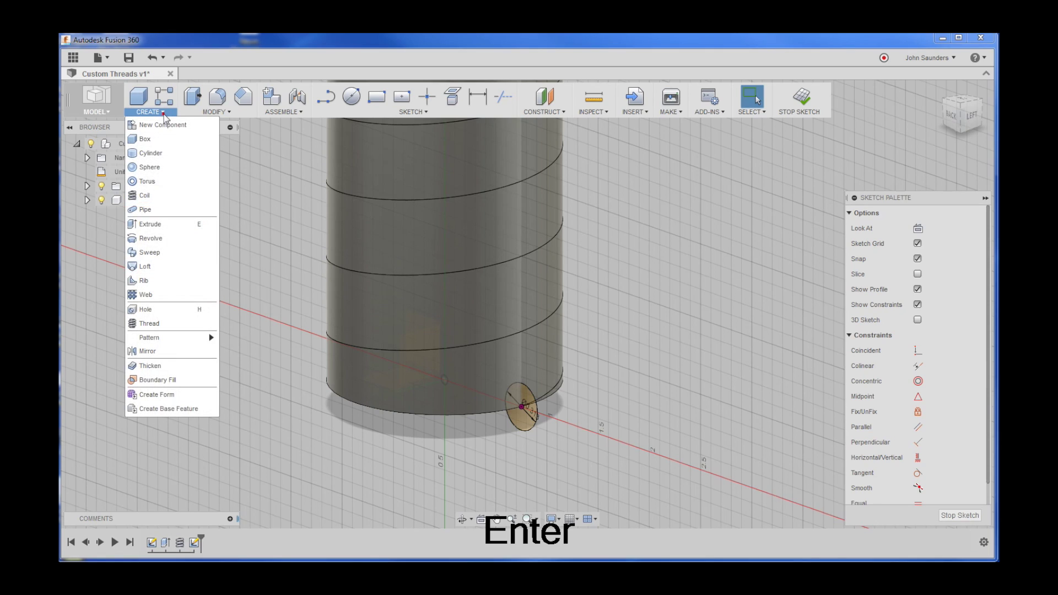
- Sweep the small circle profile along the helix path as a Cut
{"action": "left_click", "coordinate": [159, 254]}
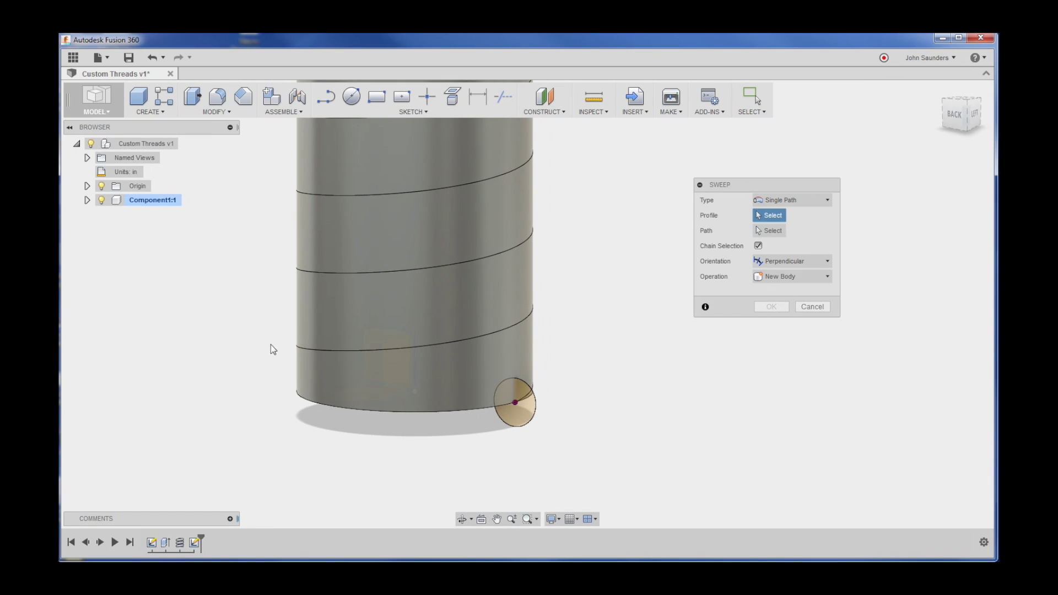
{"action": "left_click_drag", "start_coordinate": [720, 186], "coordinate": [707, 192]}
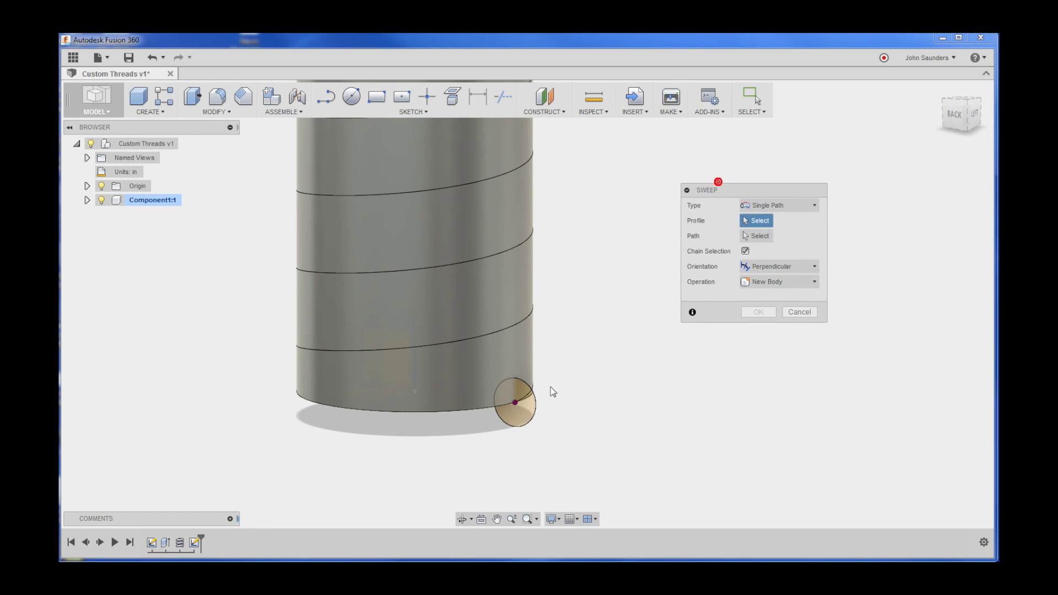
{"action": "left_click", "coordinate": [525, 415]}
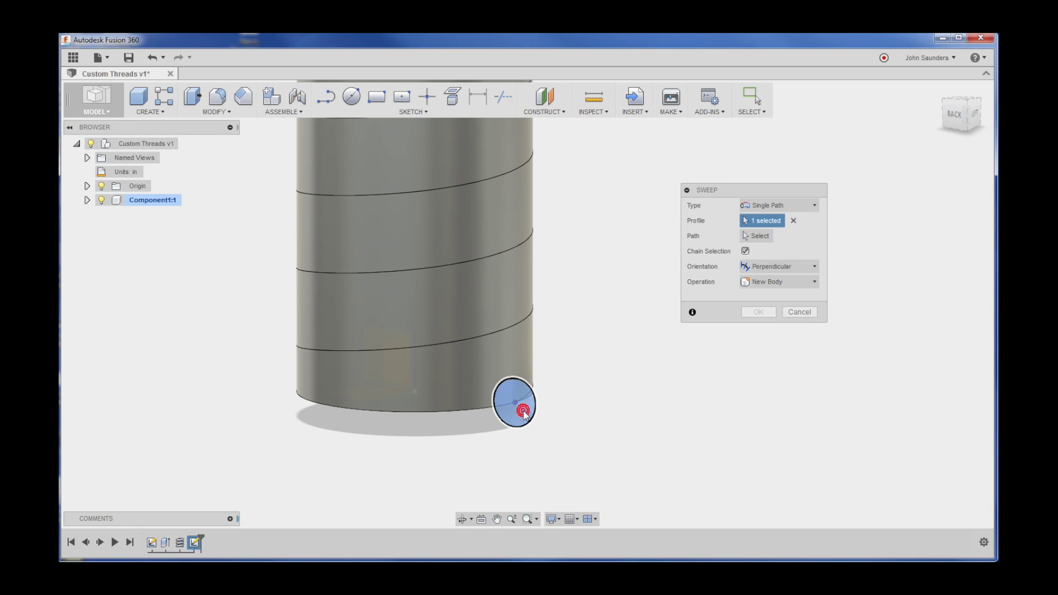
{"action": "left_click", "coordinate": [748, 238]}
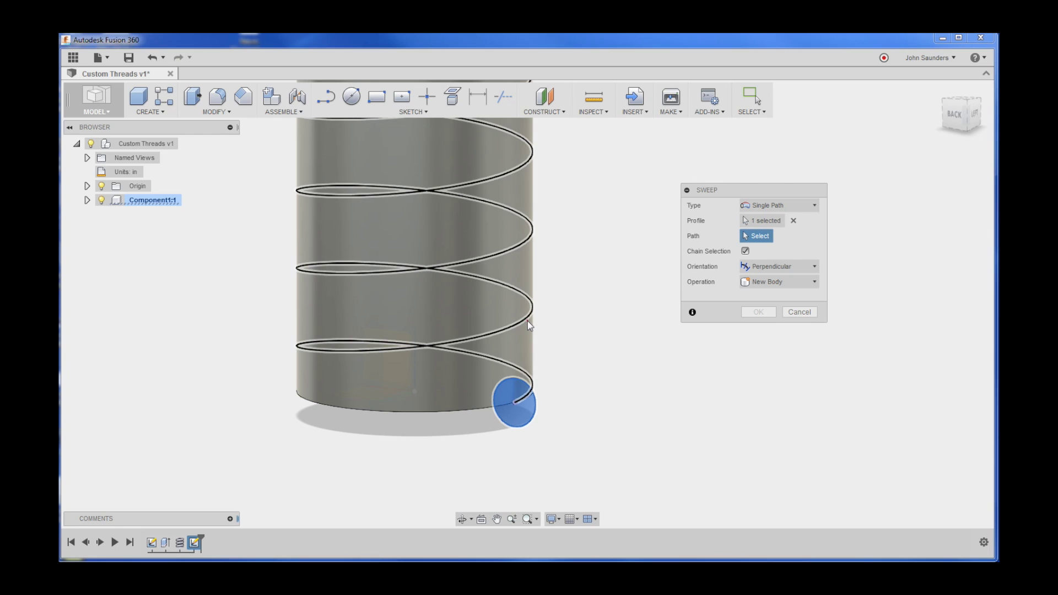
{"action": "left_click", "coordinate": [527, 320]}
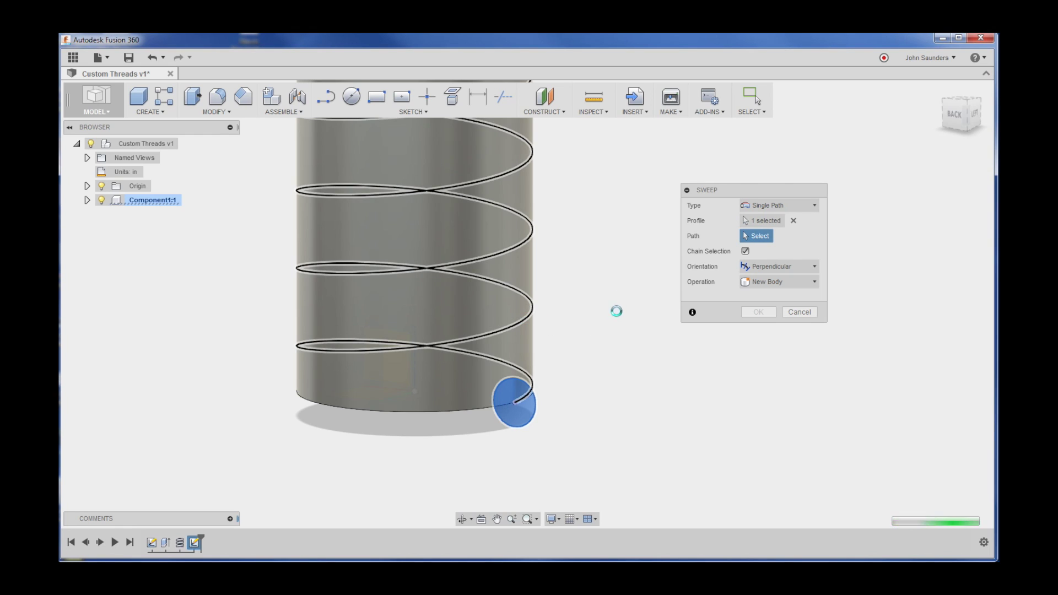
{"action": "scroll", "coordinate": [616, 312], "scroll_direction": "down", "scroll_amount": 3}
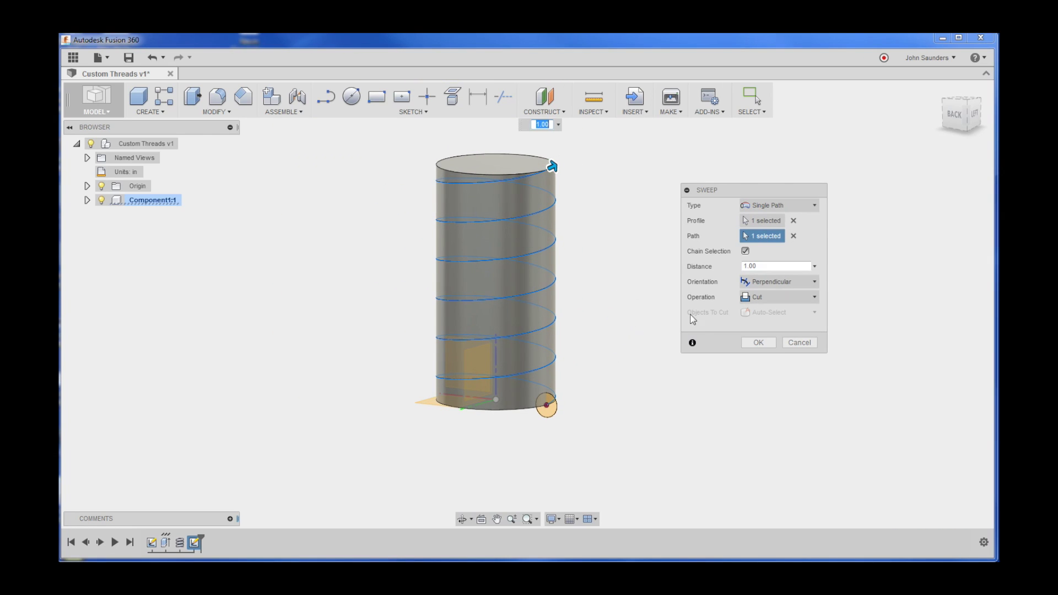
{"action": "left_click", "coordinate": [757, 342]}
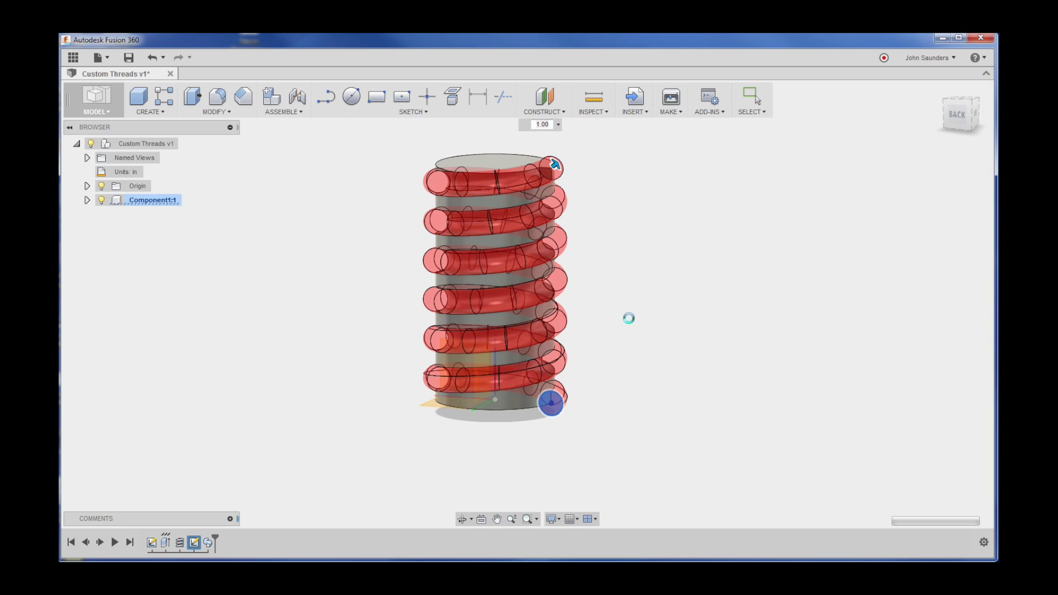
{"action": "scroll", "coordinate": [654, 335], "scroll_direction": "up", "scroll_amount": 3}
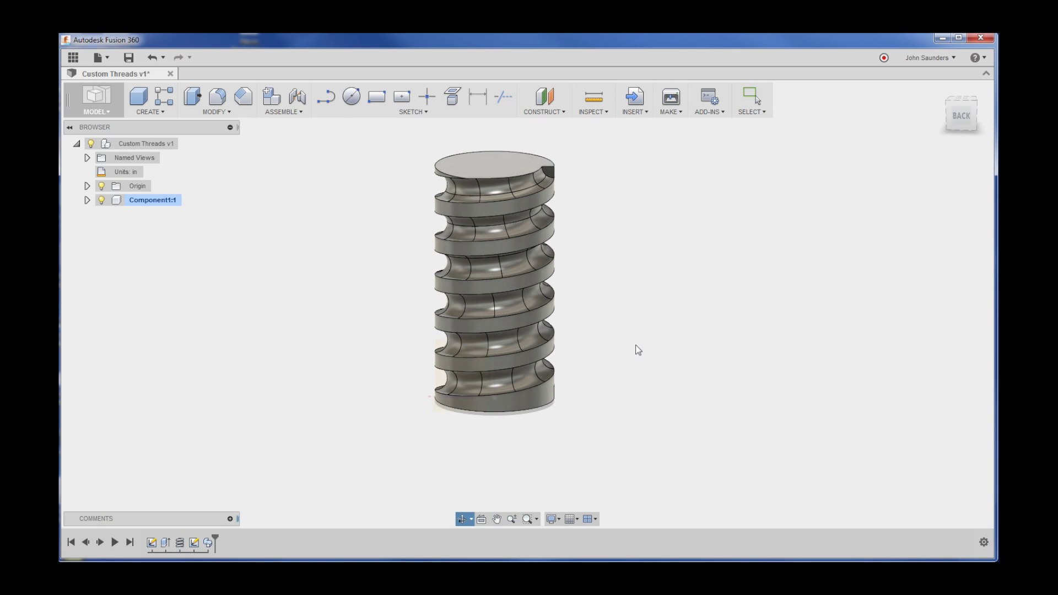
- Edit the Sweep feature, changing its operation from Cut to New Body
{"action": "right_click", "coordinate": [208, 543]}
{"action": "left_click", "coordinate": [242, 514]}
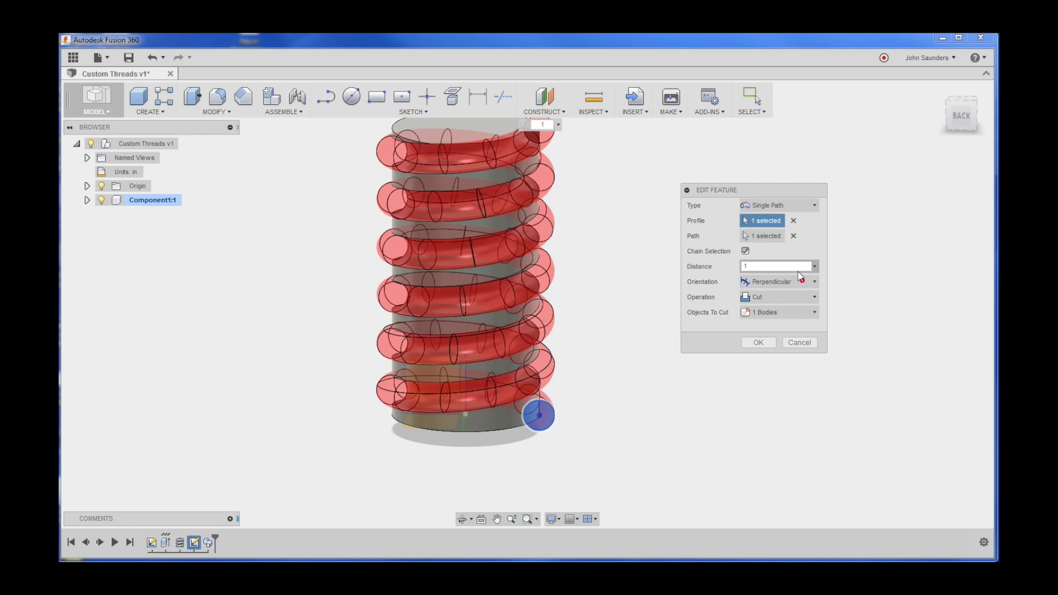
{"action": "left_click", "coordinate": [765, 318]}
{"action": "left_click", "coordinate": [783, 297]}
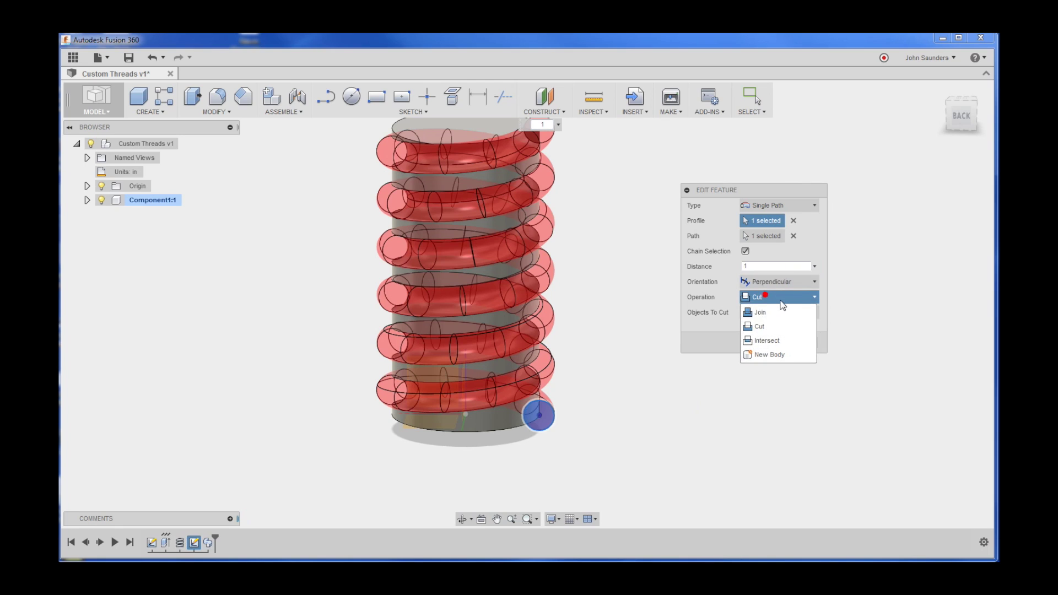
{"action": "left_click", "coordinate": [778, 355]}
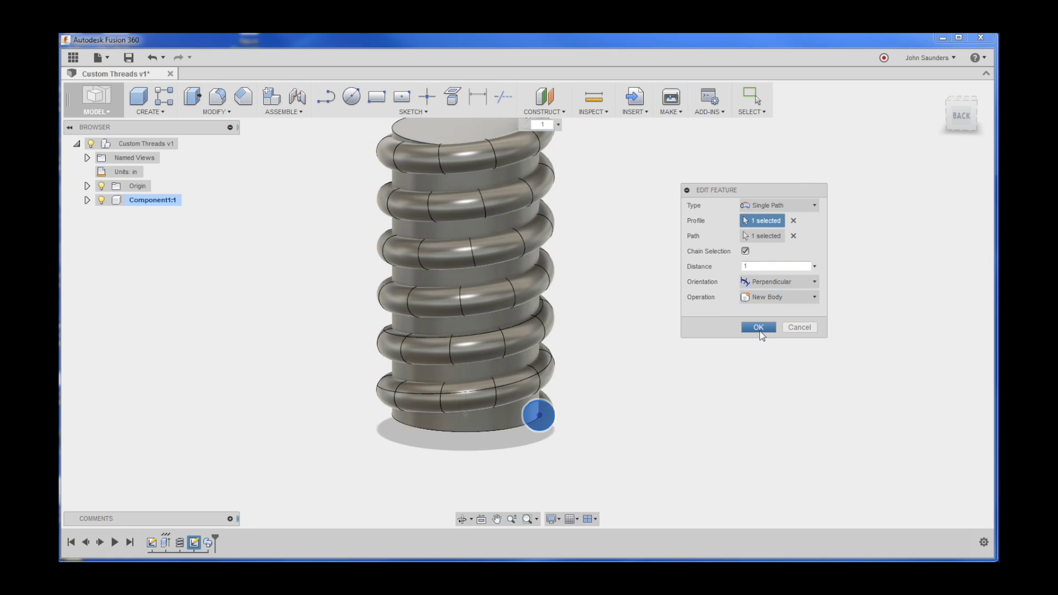
{"action": "left_click", "coordinate": [758, 330]}
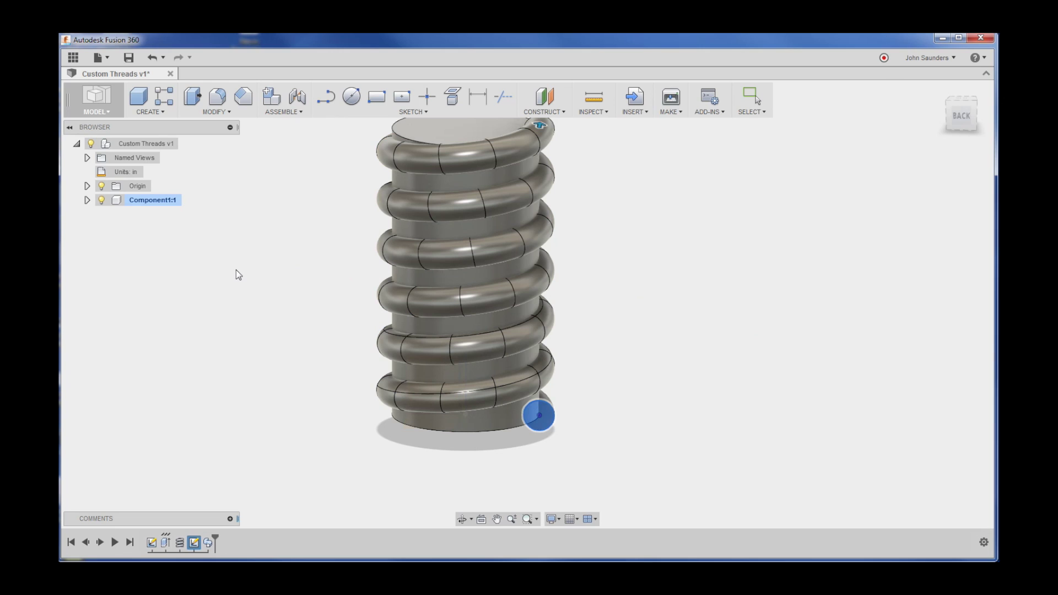
- Expand Component1:1's Bodies folder and toggle Body1 off and on to inspect the coil alone
{"action": "left_click", "coordinate": [87, 199]}
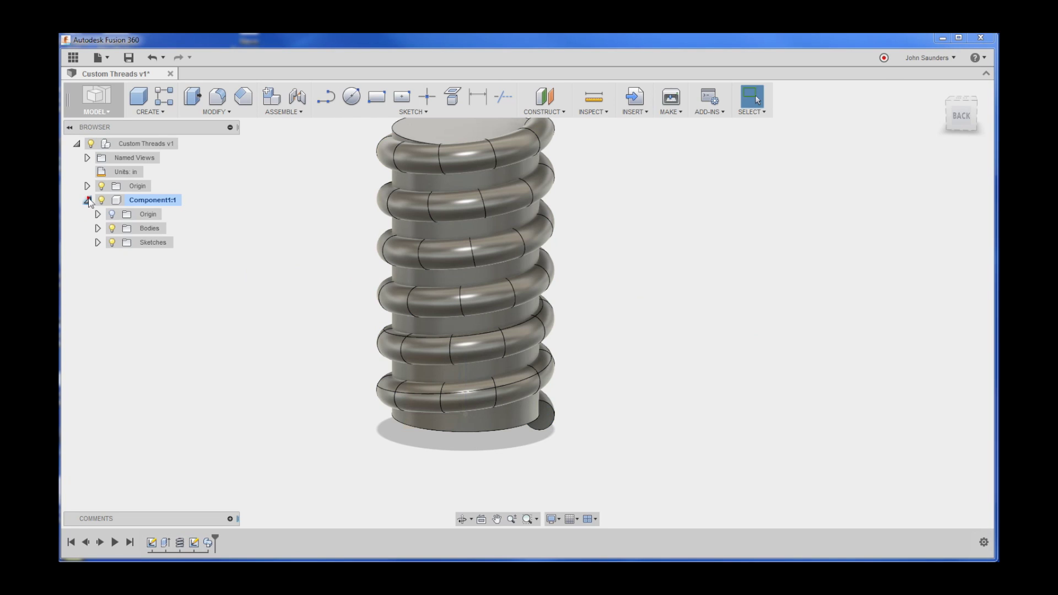
{"action": "left_click", "coordinate": [113, 228]}
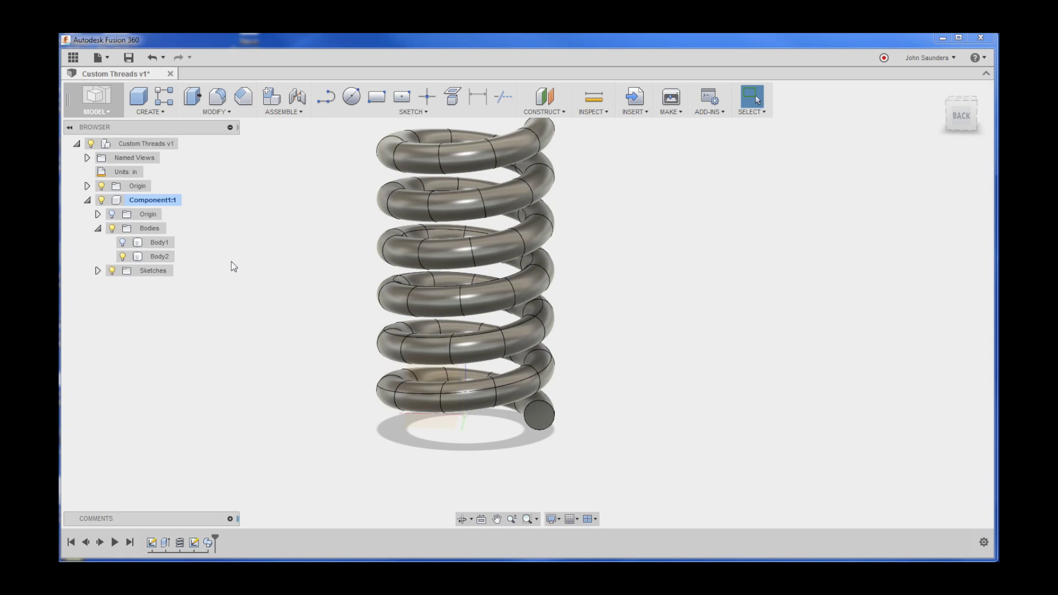
{"action": "middle_click_drag", "start_coordinate": [229, 265], "coordinate": [319, 279], "text": "shift"}
{"action": "left_click", "coordinate": [123, 243]}
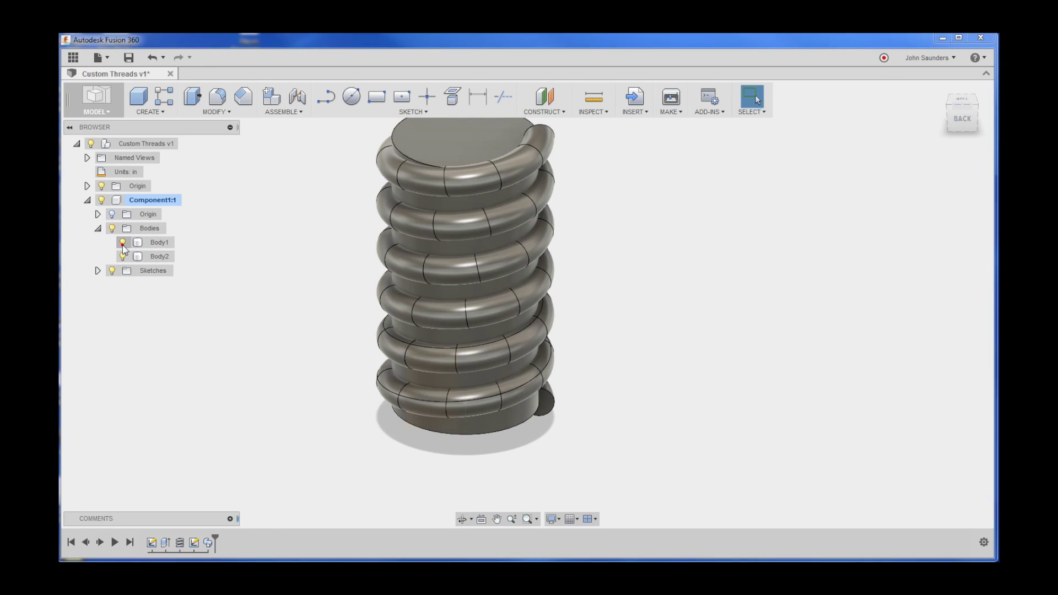
{"action": "left_click", "coordinate": [123, 243]}
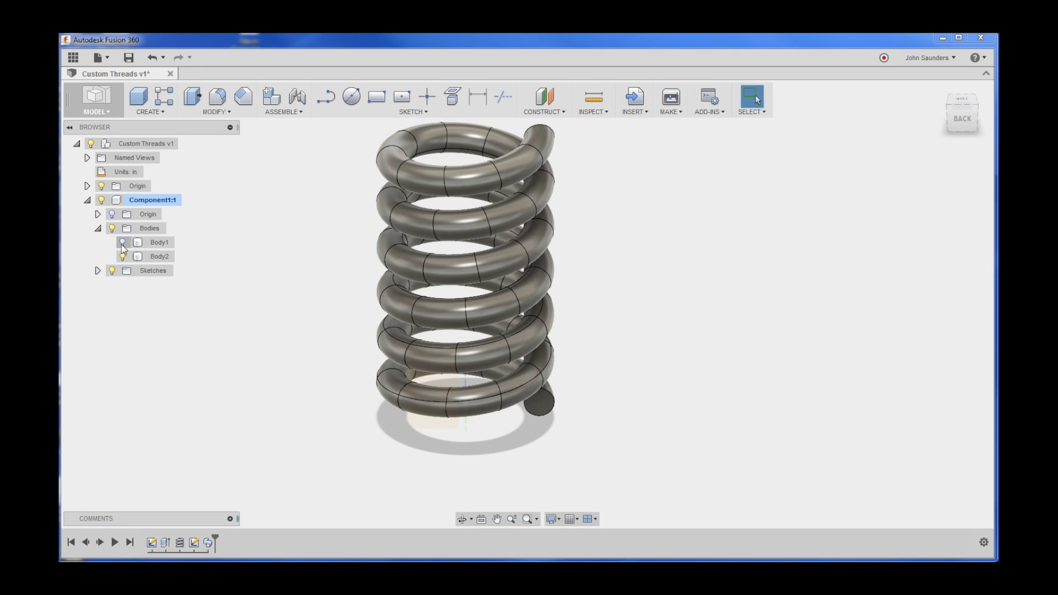
{"action": "left_click", "coordinate": [122, 242]}
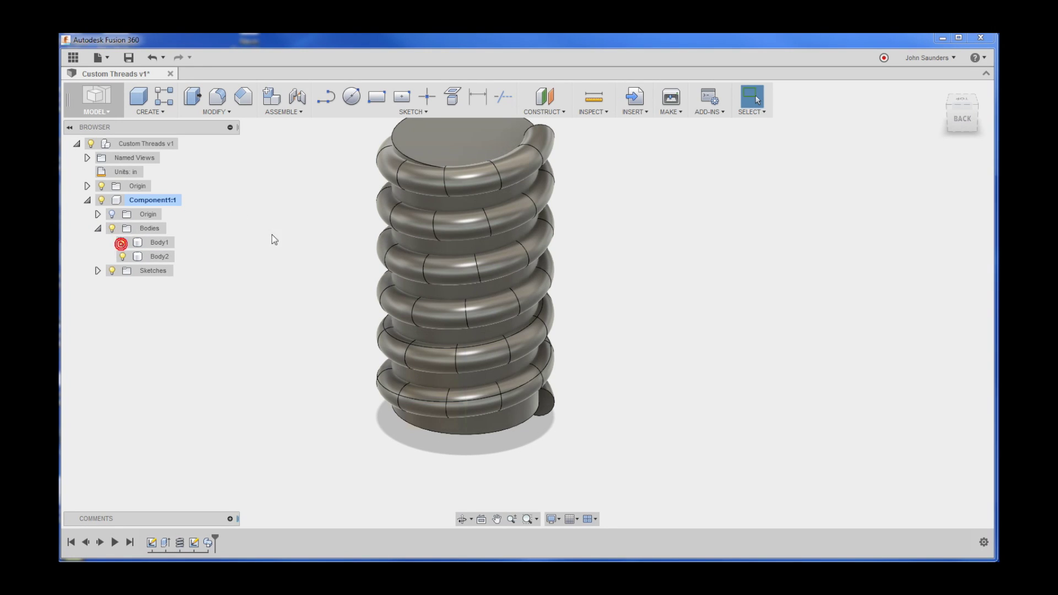
- Reopen the timeline's profile sketch with the 0.313 in circle for editing
{"action": "right_click", "coordinate": [203, 543]}
{"action": "key", "text": "Escape"}
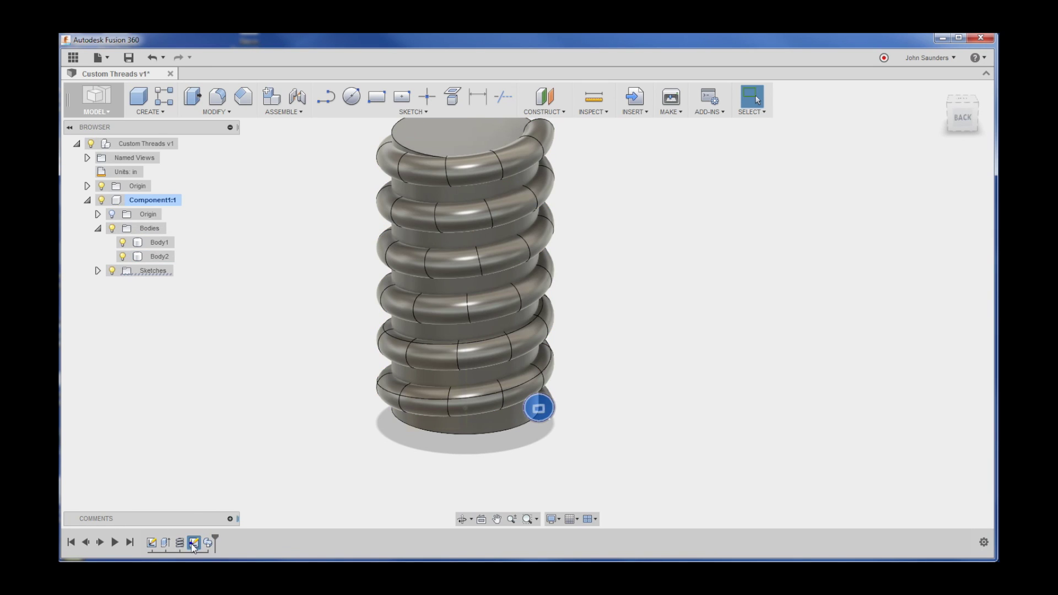
{"action": "right_click", "coordinate": [193, 544]}
{"action": "left_click", "coordinate": [240, 501]}
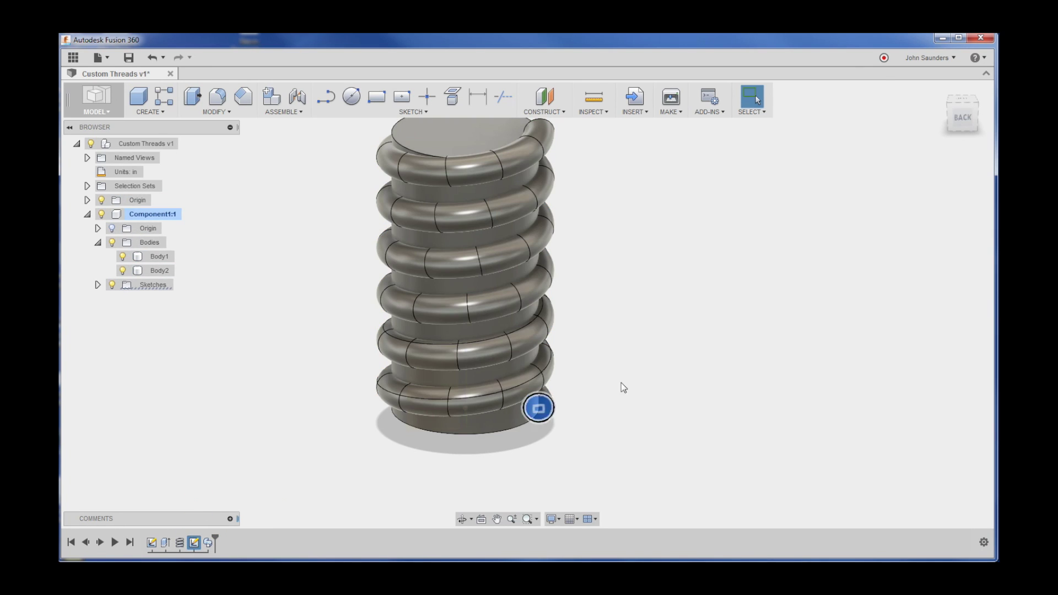
{"action": "right_click", "coordinate": [193, 544]}
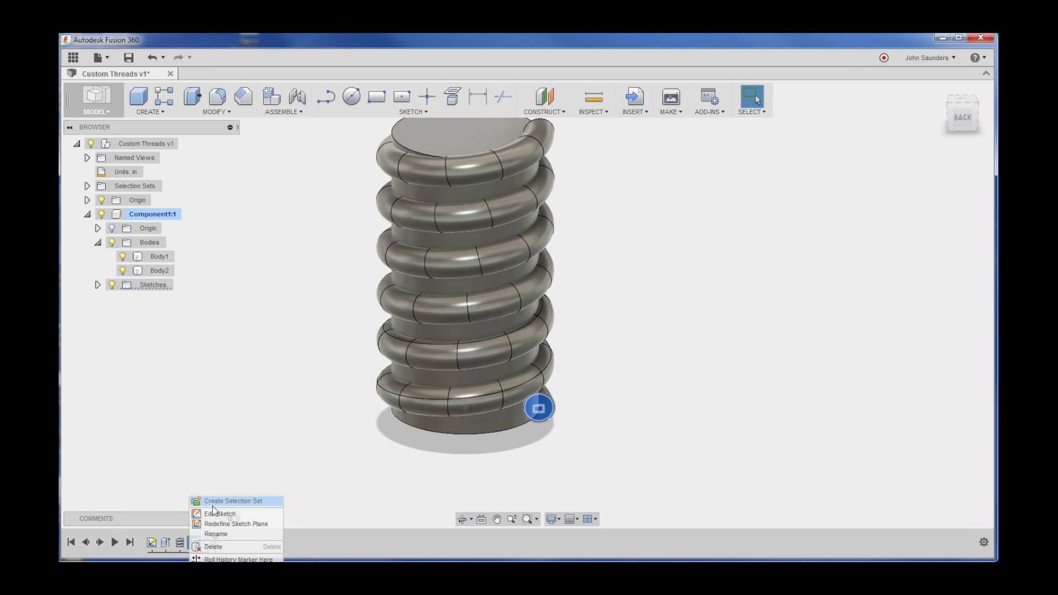
{"action": "left_click", "coordinate": [237, 501]}
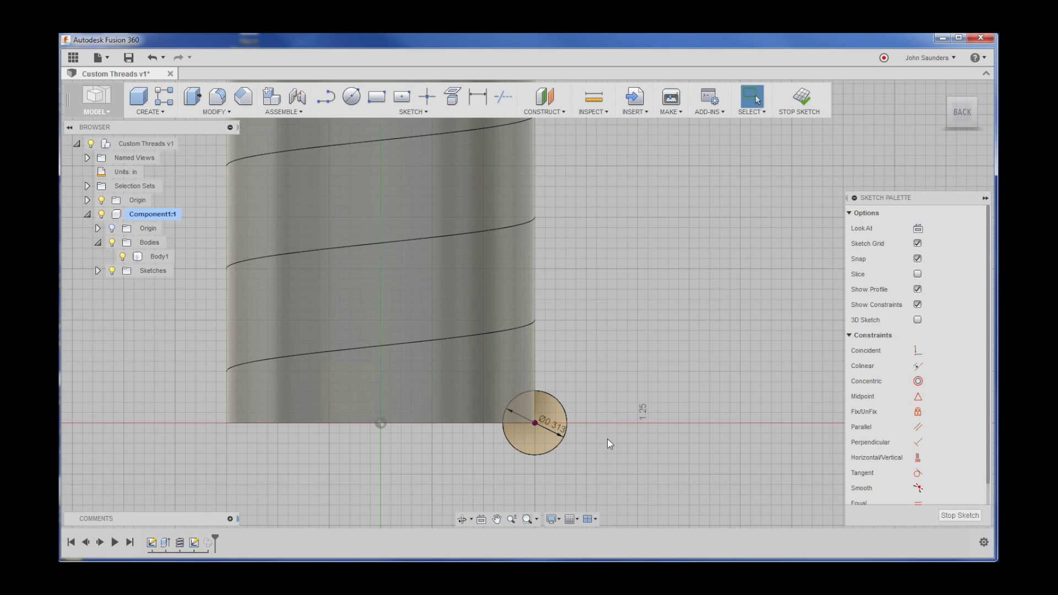
- Delete the circular profile from the sketch
{"action": "left_click_drag", "start_coordinate": [584, 458], "coordinate": [489, 391]}
{"action": "left_click", "coordinate": [542, 424]}
{"action": "key", "text": "Delete"}
- Draw a two-point rectangle straddling the cylinder's bottom edge and finish the sketch
{"action": "key", "text": "r"}
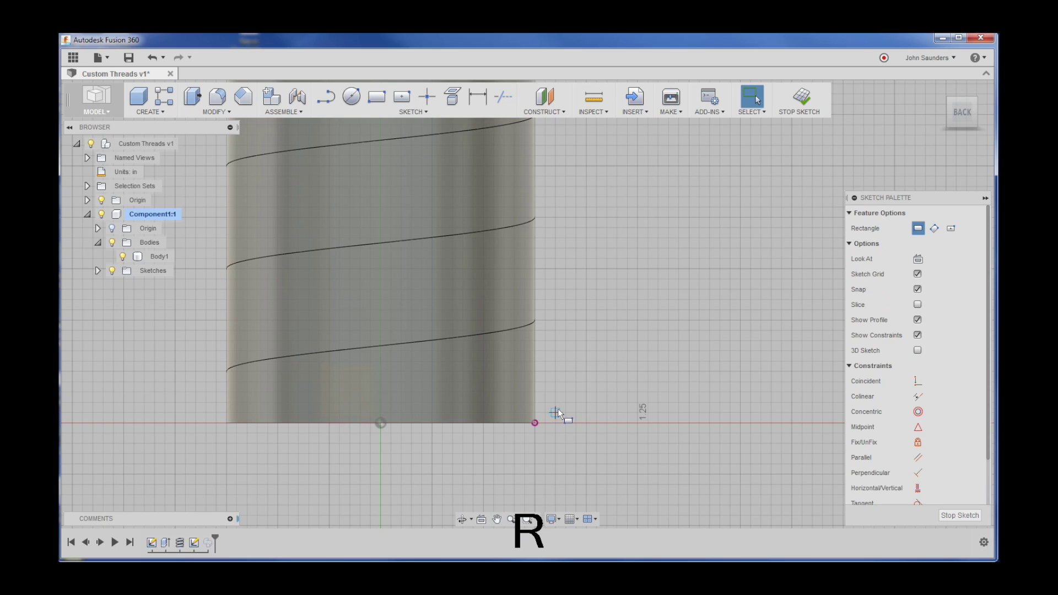
{"action": "left_click", "coordinate": [535, 404]}
{"action": "left_click", "coordinate": [484, 442]}
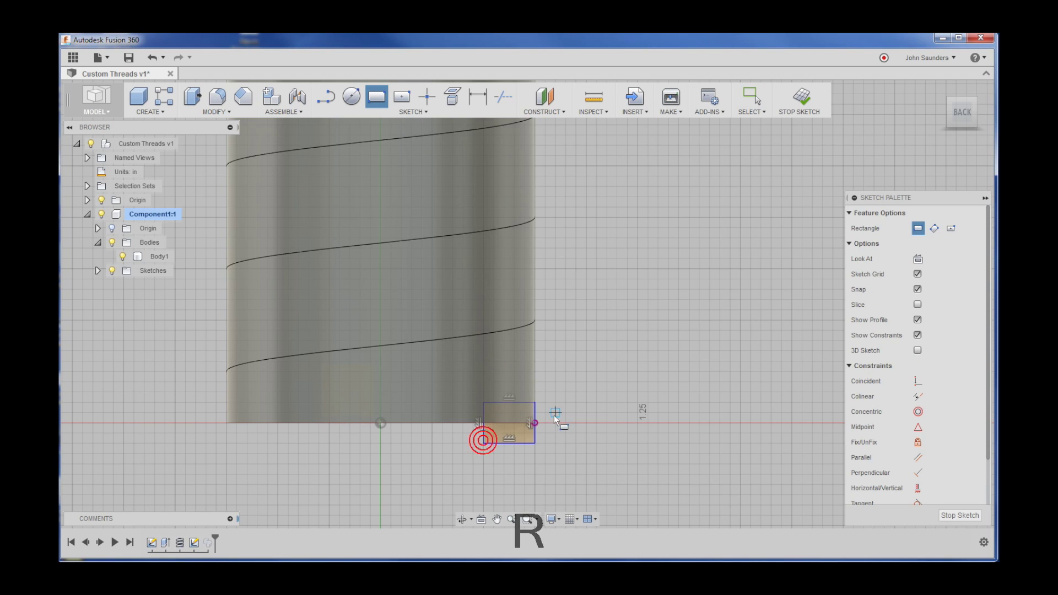
{"action": "left_click", "coordinate": [801, 97]}
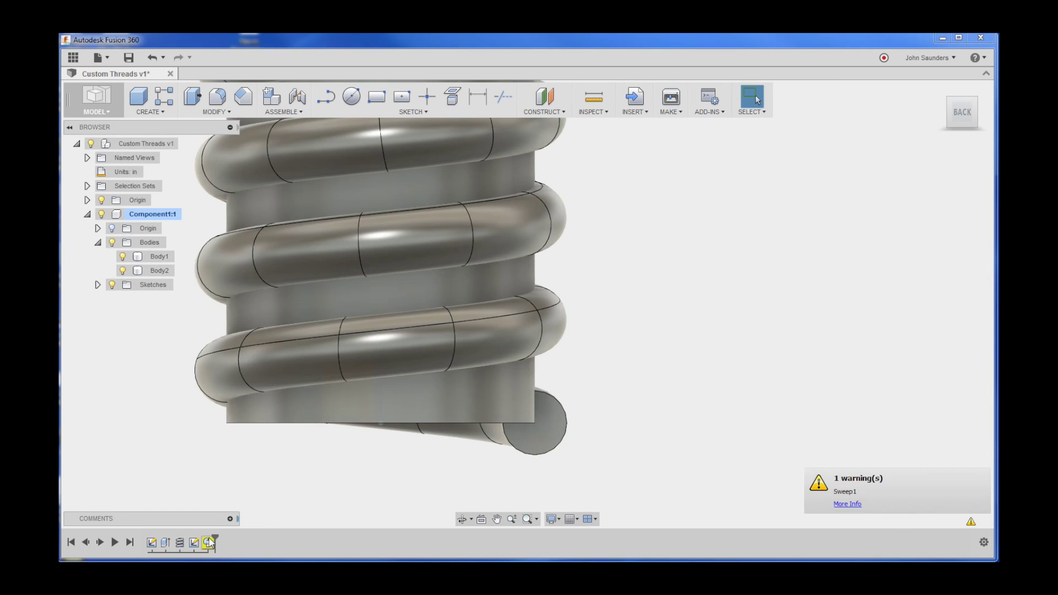
- Edit the sweep to use the rectangle profile with a Cut operation and confirm it
{"action": "right_click", "coordinate": [212, 543]}
{"action": "left_click", "coordinate": [240, 501]}
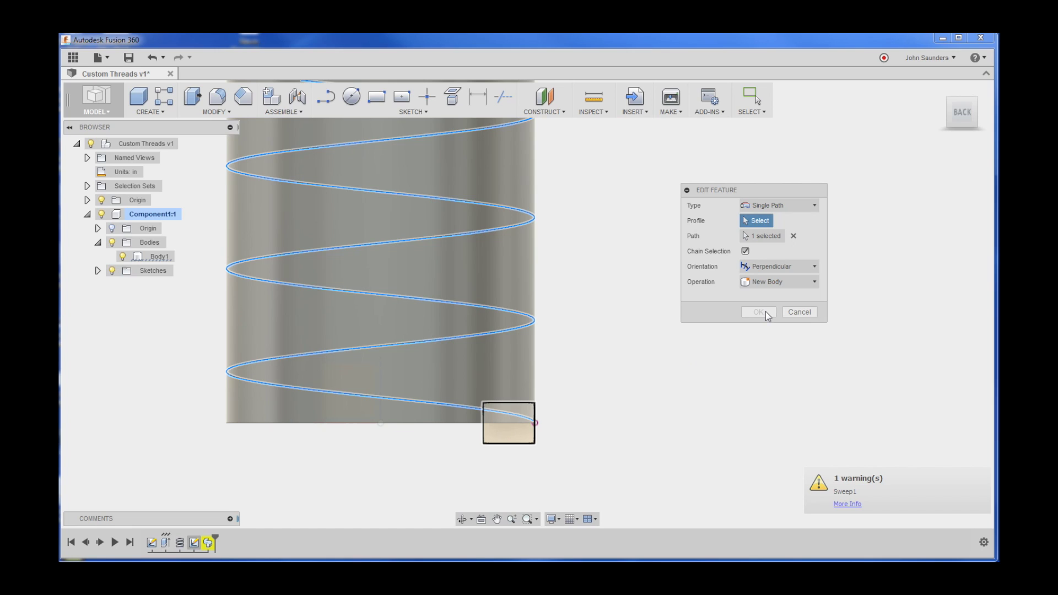
{"action": "left_click", "coordinate": [517, 426]}
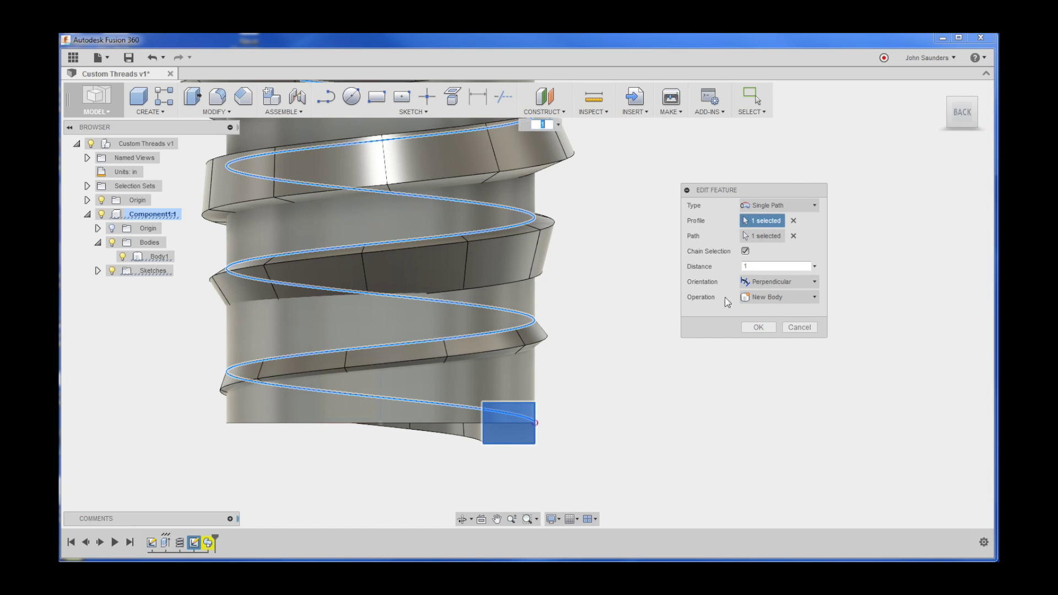
{"action": "left_click", "coordinate": [777, 297]}
{"action": "left_click", "coordinate": [765, 346]}
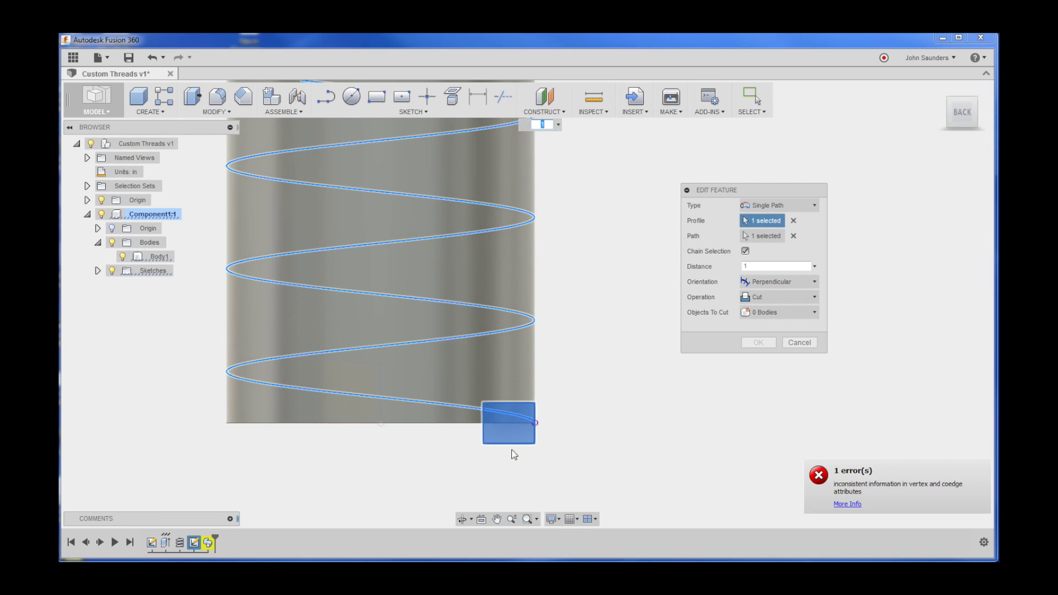
{"action": "middle_click_drag", "start_coordinate": [560, 434], "coordinate": [748, 461], "text": "shift"}
{"action": "left_click", "coordinate": [815, 266]}
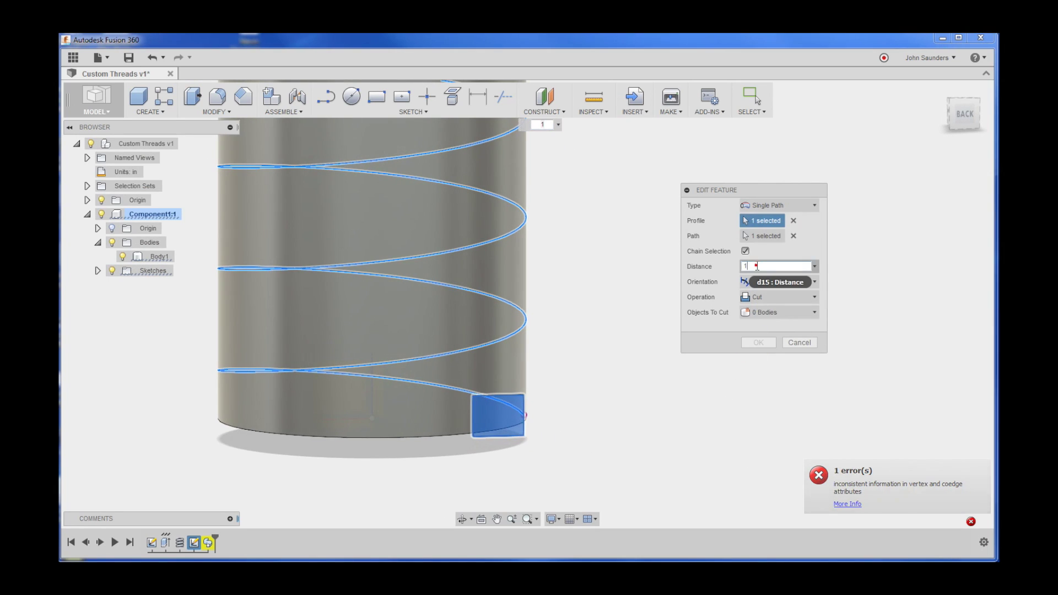
{"action": "left_click", "coordinate": [799, 343]}
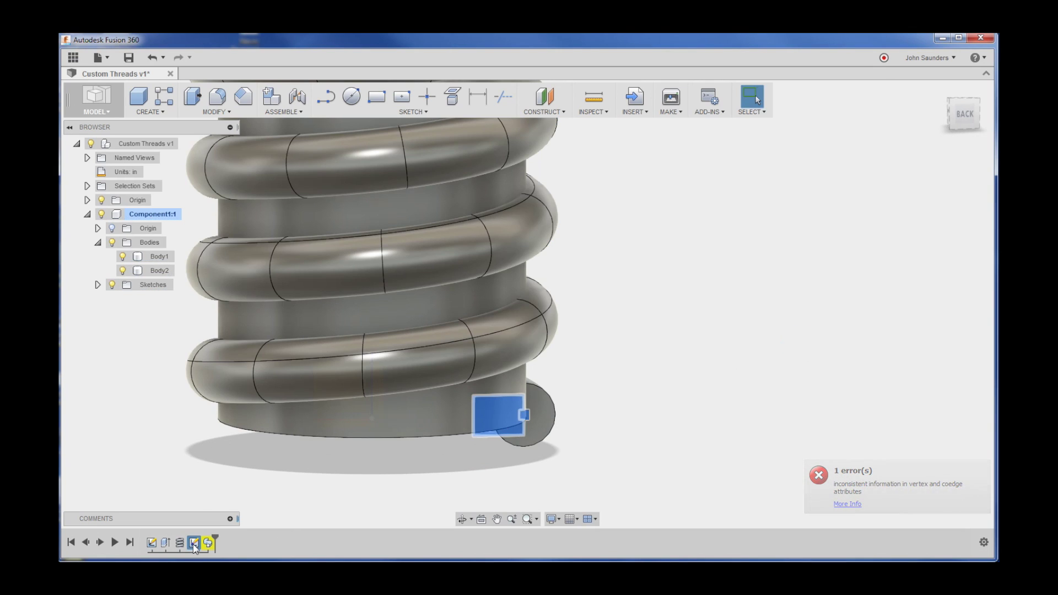
{"action": "right_click", "coordinate": [194, 543]}
{"action": "left_click", "coordinate": [200, 538]}
{"action": "right_click", "coordinate": [200, 544]}
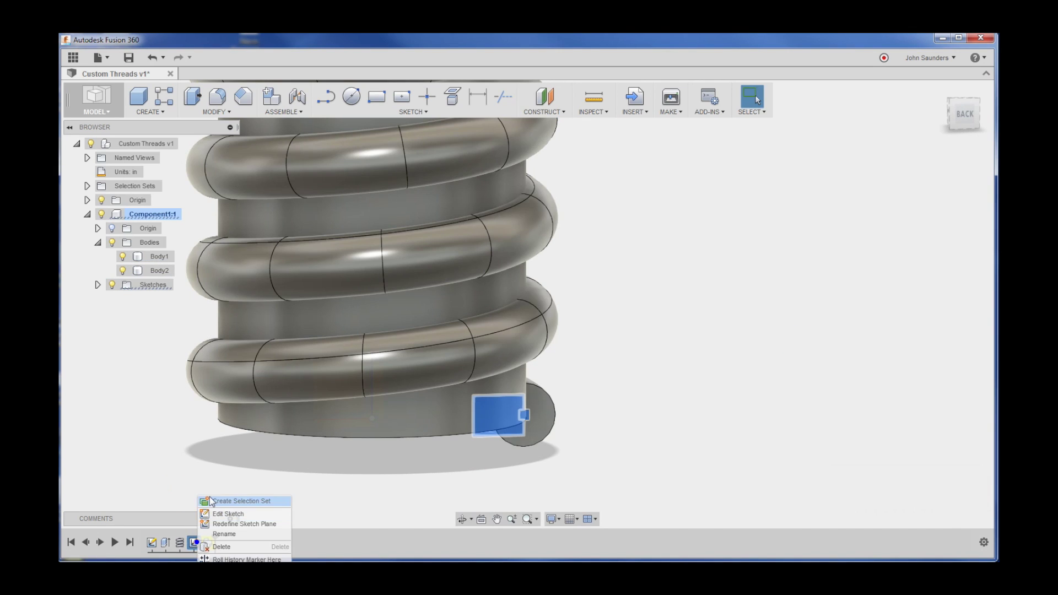
{"action": "left_click", "coordinate": [220, 515]}
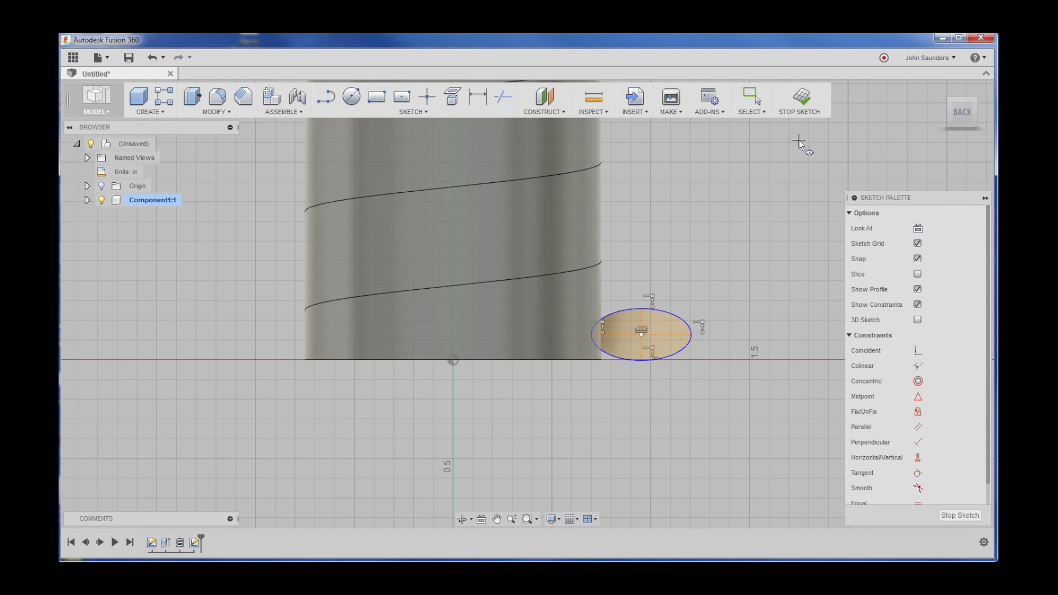
{"action": "left_click", "coordinate": [799, 100]}
{"action": "left_click", "coordinate": [150, 106]}
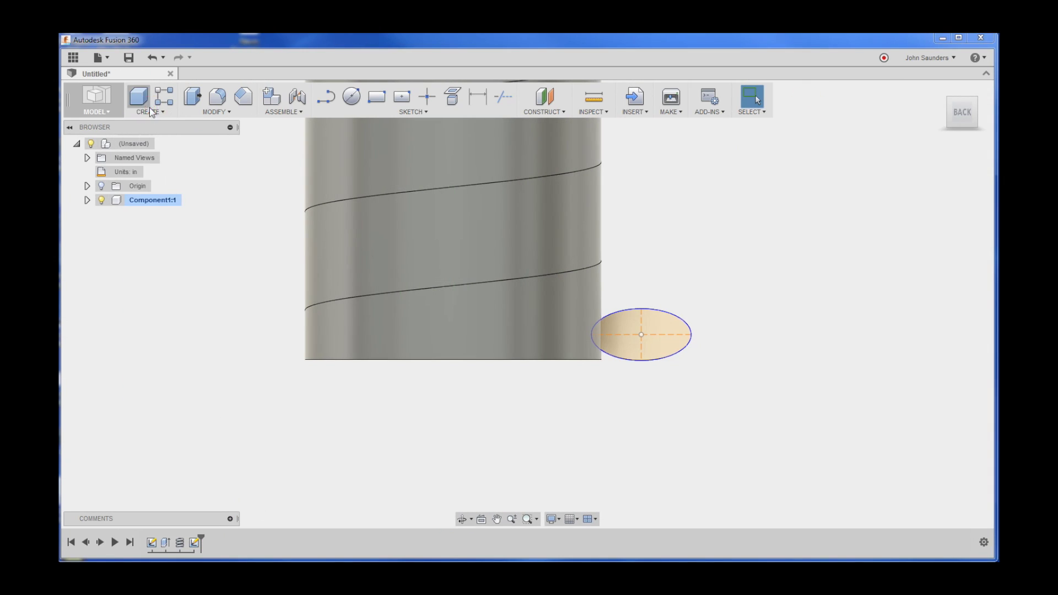
{"action": "left_click", "coordinate": [149, 109]}
{"action": "left_click", "coordinate": [156, 253]}
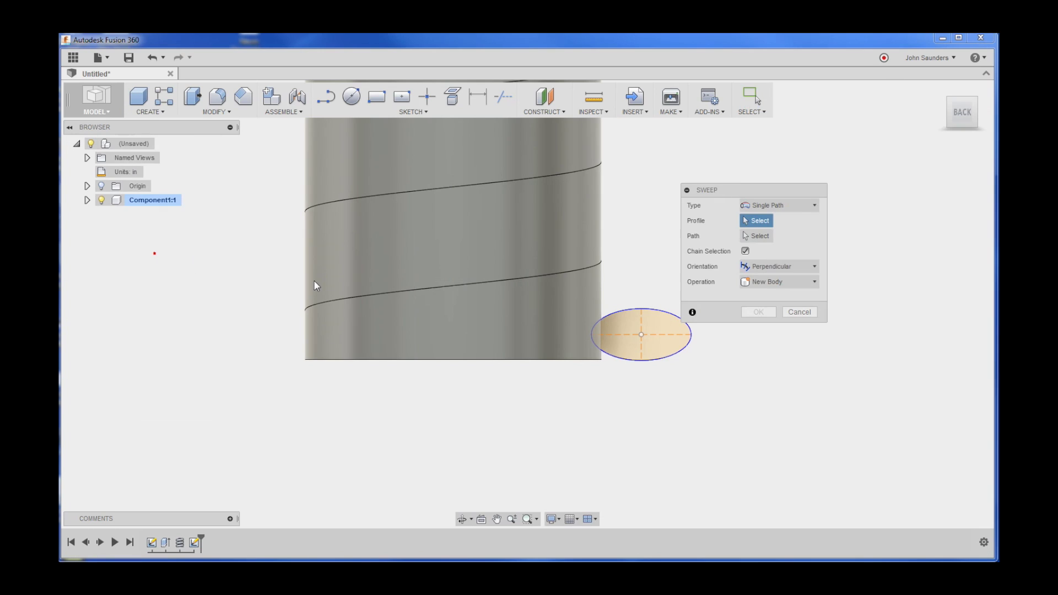
{"action": "left_click", "coordinate": [641, 328]}
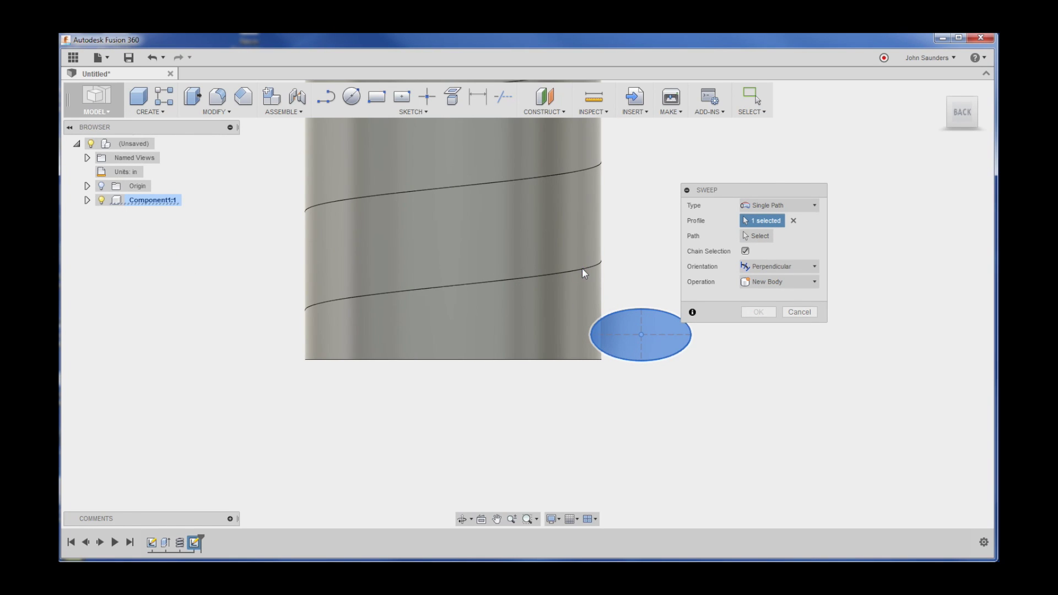
{"action": "middle_click_drag", "start_coordinate": [624, 411], "coordinate": [561, 374], "text": "shift"}
{"action": "left_click", "coordinate": [757, 236]}
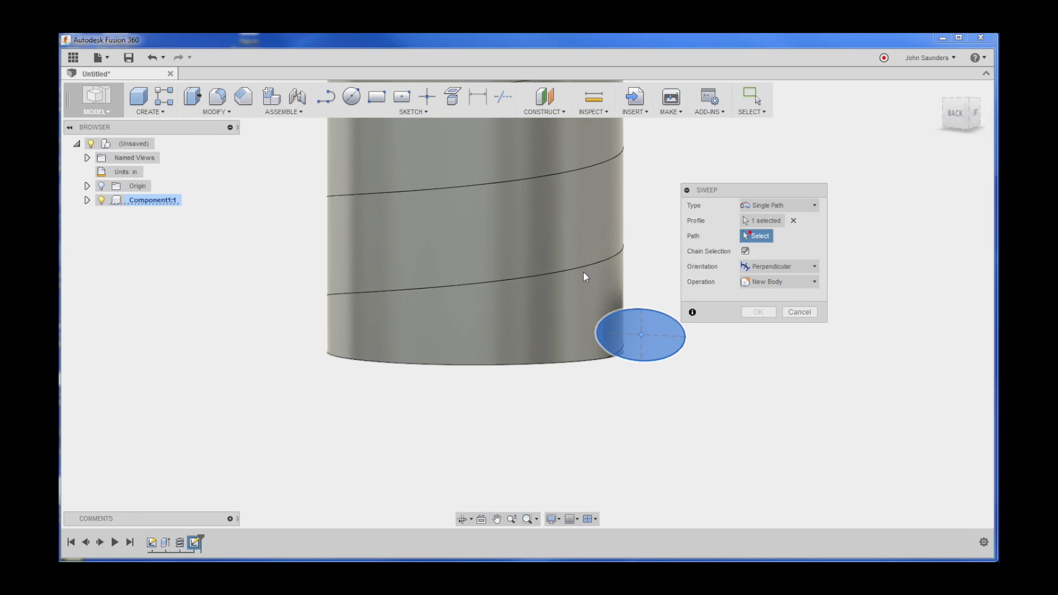
{"action": "left_click", "coordinate": [576, 263]}
{"action": "left_click", "coordinate": [781, 297]}
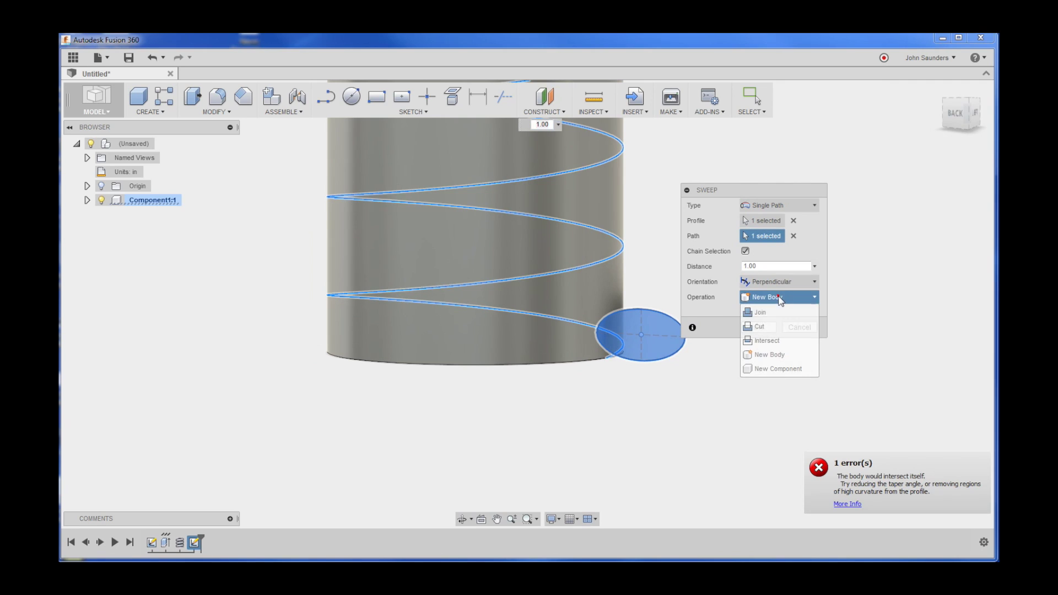
{"action": "left_click", "coordinate": [770, 329]}
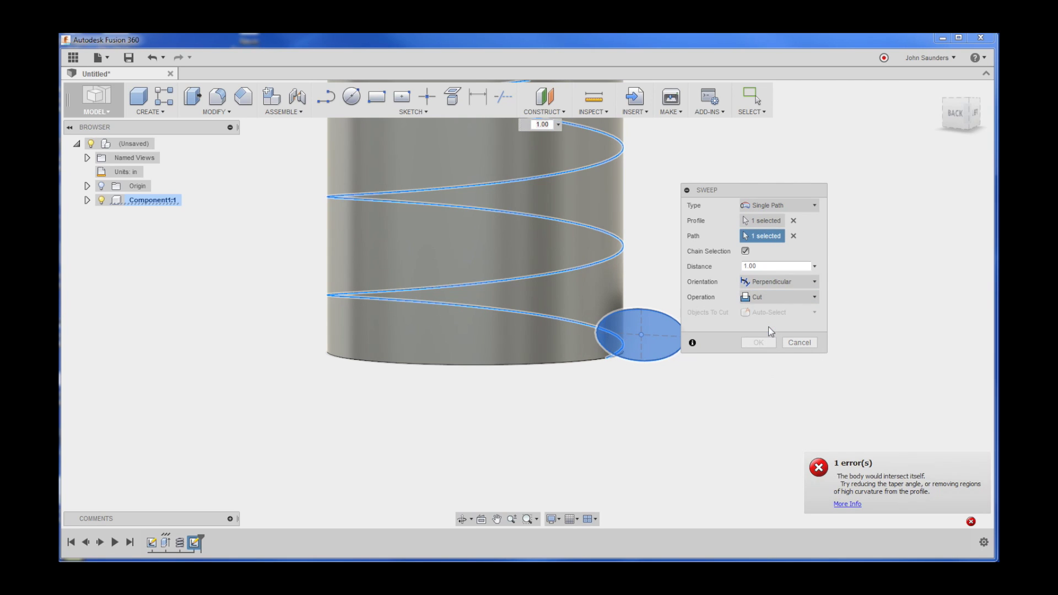
{"action": "left_click", "coordinate": [800, 342]}
{"action": "left_click", "coordinate": [646, 342]}
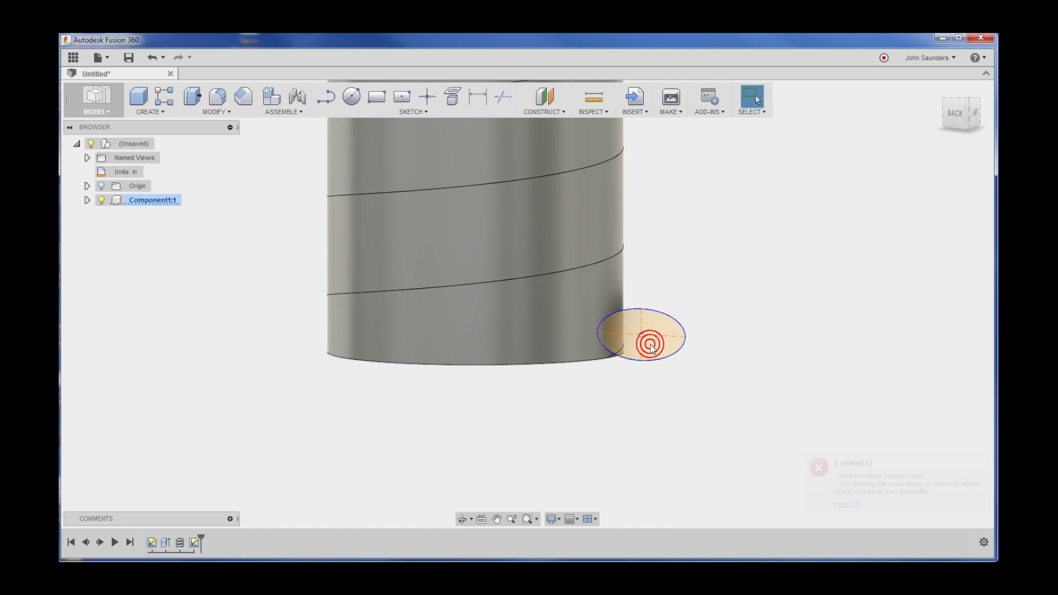
{"action": "scroll", "coordinate": [484, 394], "scroll_direction": "up", "scroll_amount": 1}
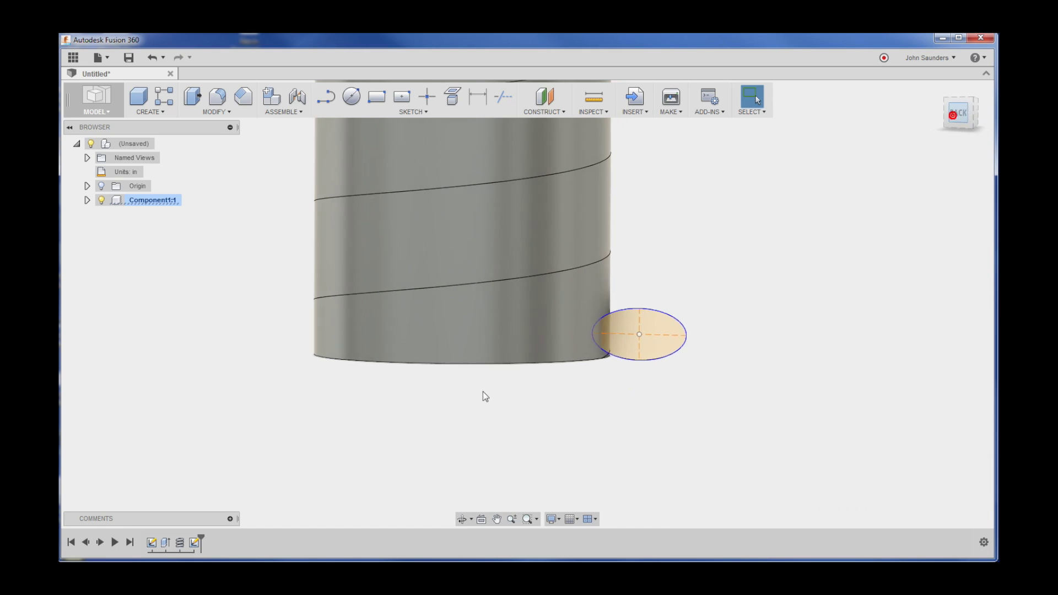
{"action": "scroll", "coordinate": [484, 395], "scroll_direction": "up", "scroll_amount": 3}
{"action": "scroll", "coordinate": [595, 378], "scroll_direction": "up", "scroll_amount": 2}
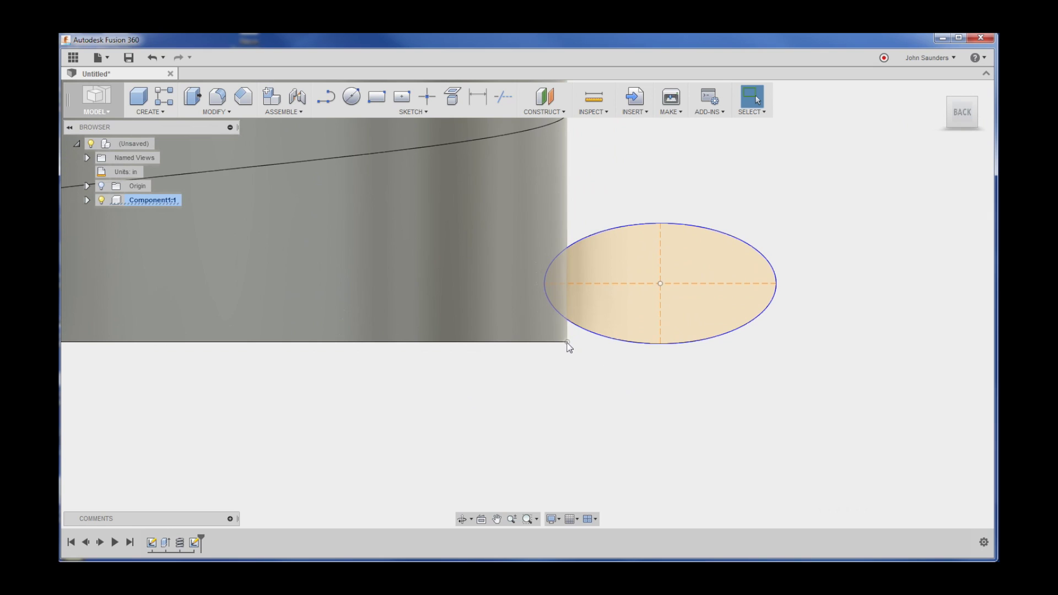
- Edit the ellipse sketch, drag the ellipse centre onto the origin, and finish the sketch
{"action": "left_click", "coordinate": [581, 358]}
{"action": "right_click", "coordinate": [179, 545]}
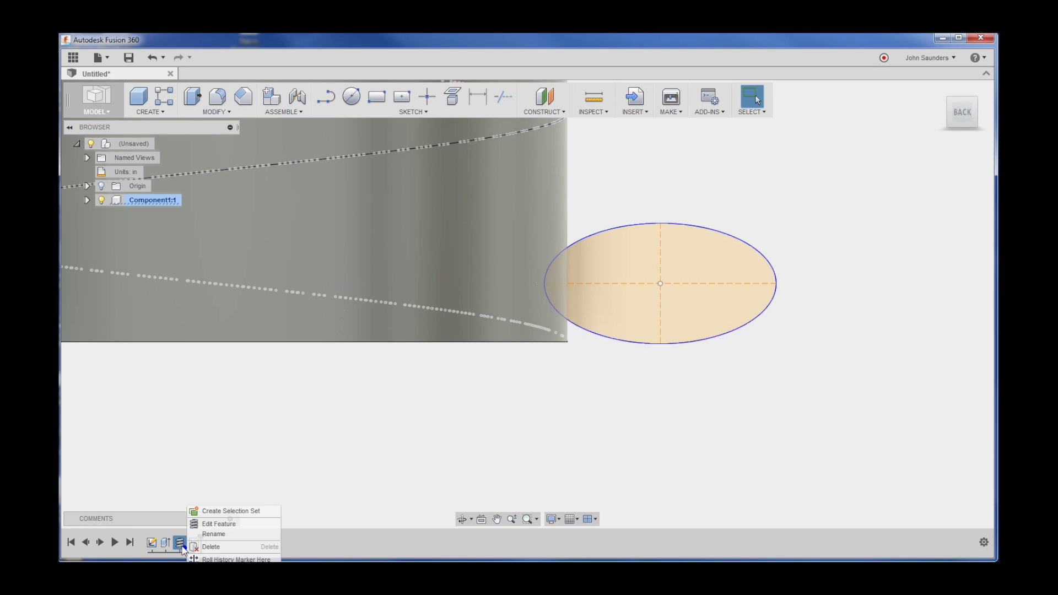
{"action": "left_click", "coordinate": [190, 528]}
{"action": "right_click", "coordinate": [193, 542]}
{"action": "left_click", "coordinate": [225, 515]}
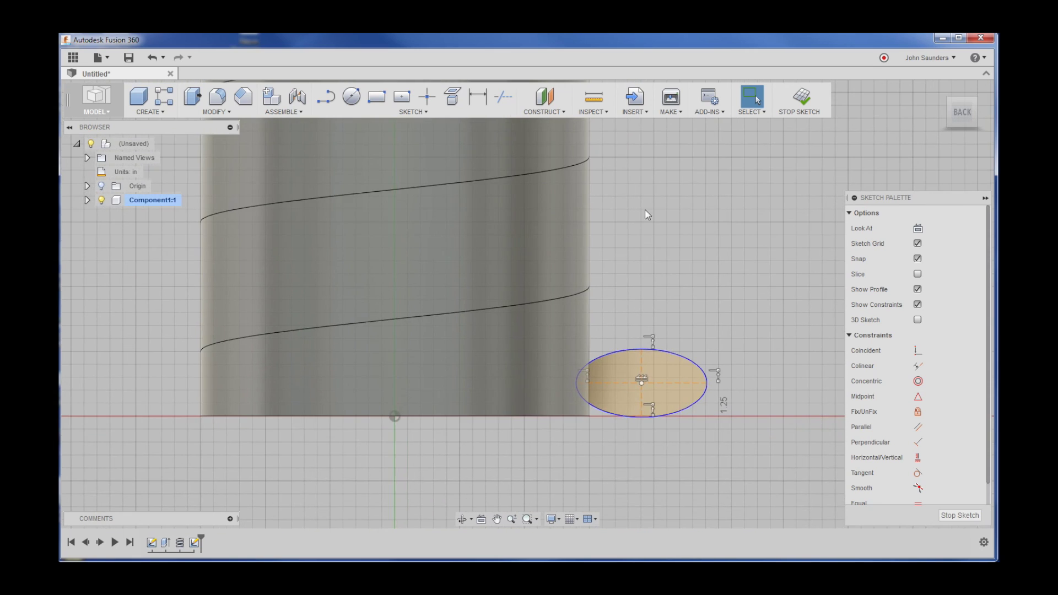
{"action": "left_click_drag", "start_coordinate": [657, 359], "coordinate": [577, 409]}
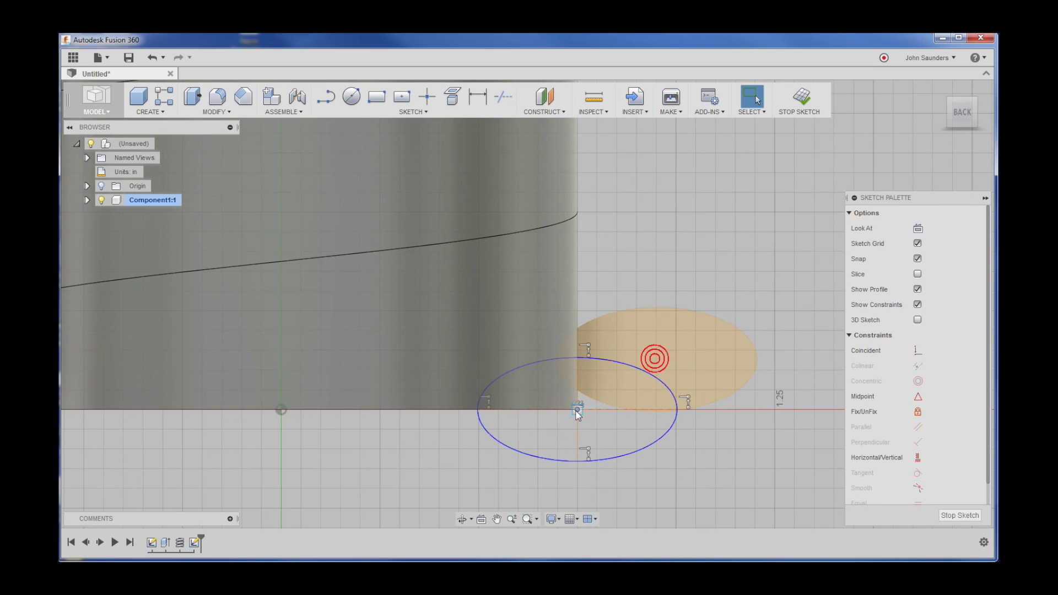
{"action": "left_click", "coordinate": [799, 99]}
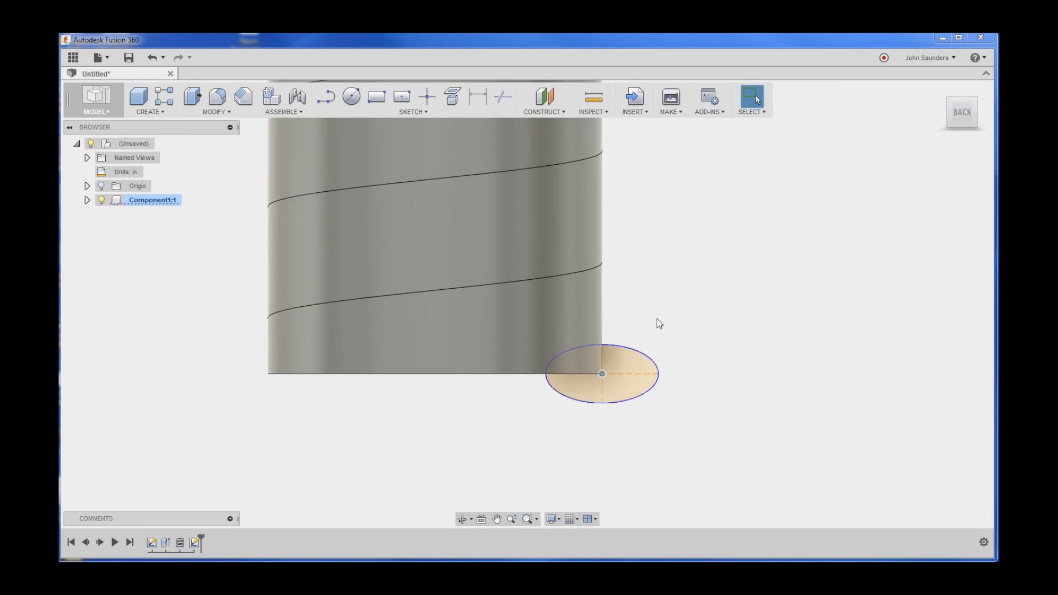
- Start a new sweep from the Create menu with the ellipse as profile
{"action": "middle_click_drag", "start_coordinate": [369, 290], "coordinate": [317, 295], "text": "shift"}
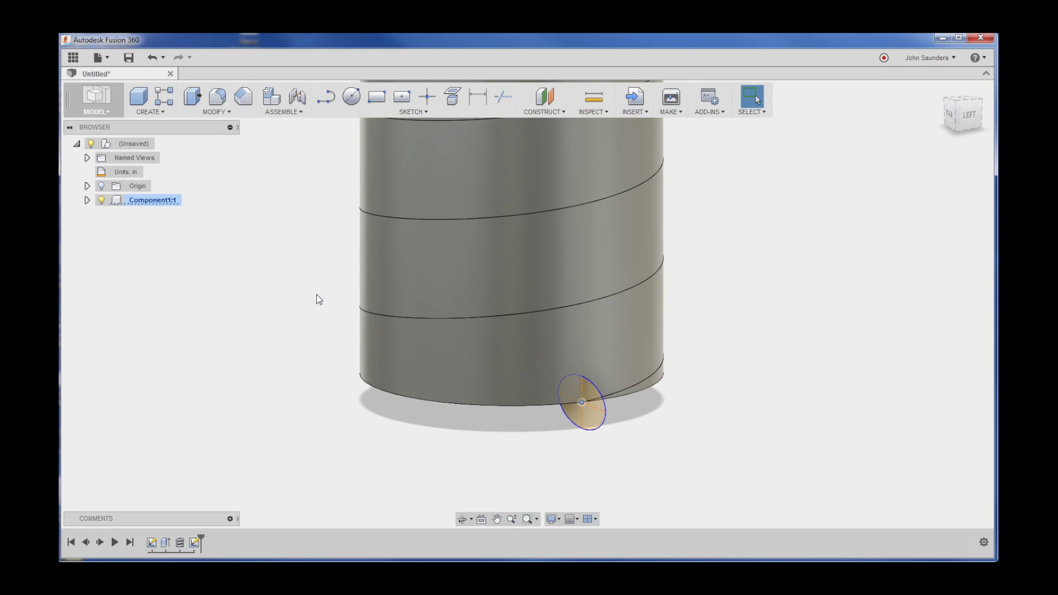
{"action": "left_click", "coordinate": [165, 116]}
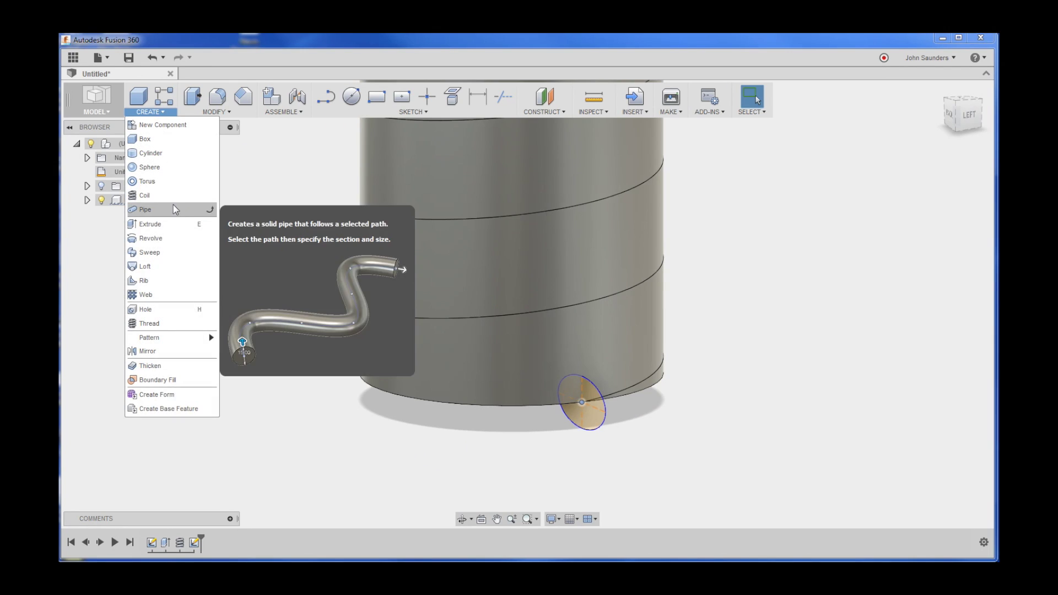
{"action": "left_click", "coordinate": [168, 117]}
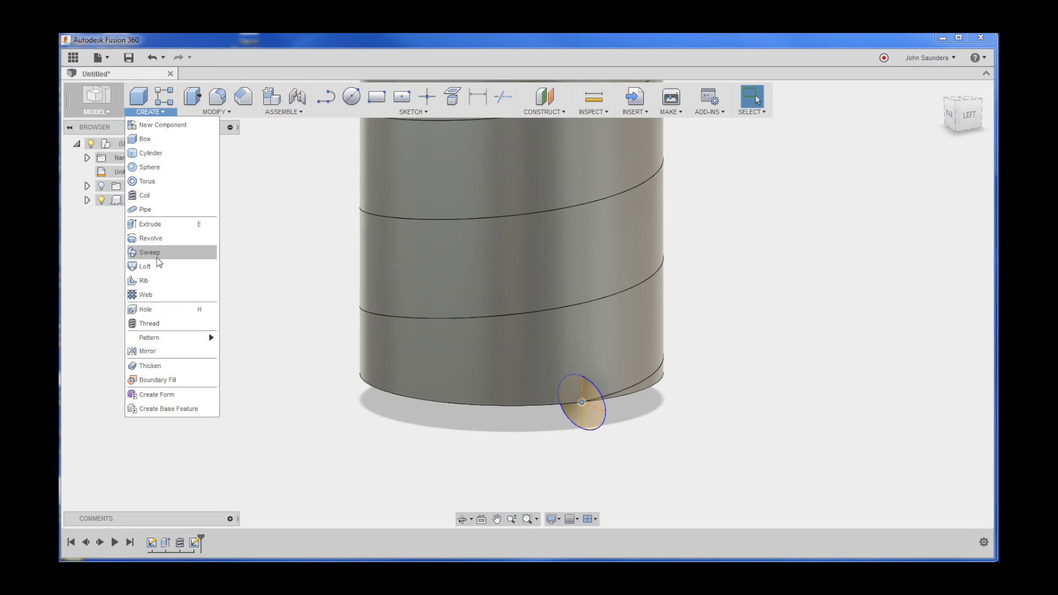
{"action": "left_click", "coordinate": [148, 252]}
{"action": "middle_click_drag", "start_coordinate": [789, 234], "coordinate": [872, 350], "text": "shift"}
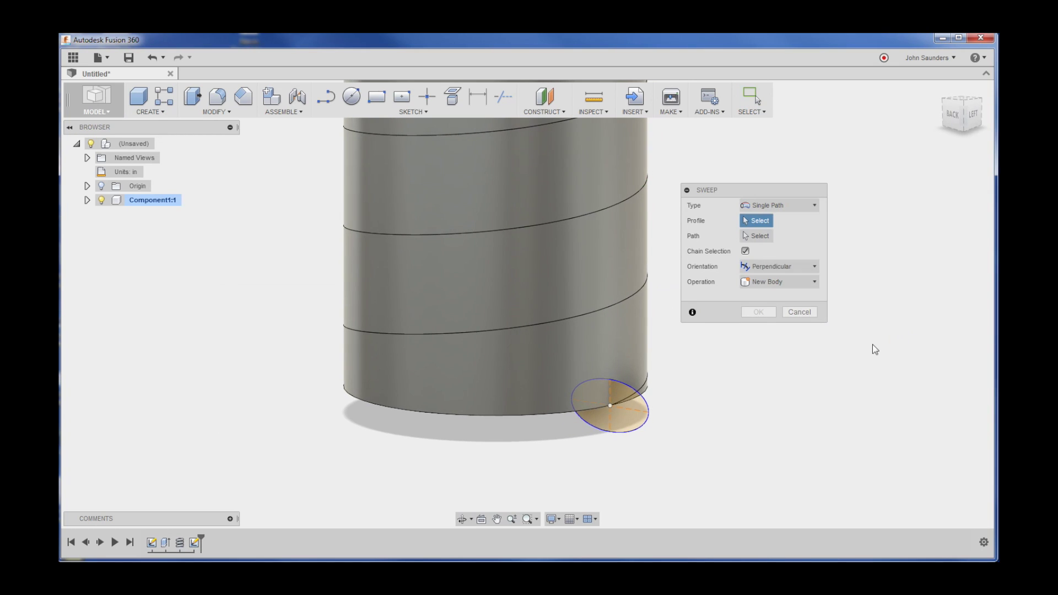
{"action": "left_click", "coordinate": [636, 426]}
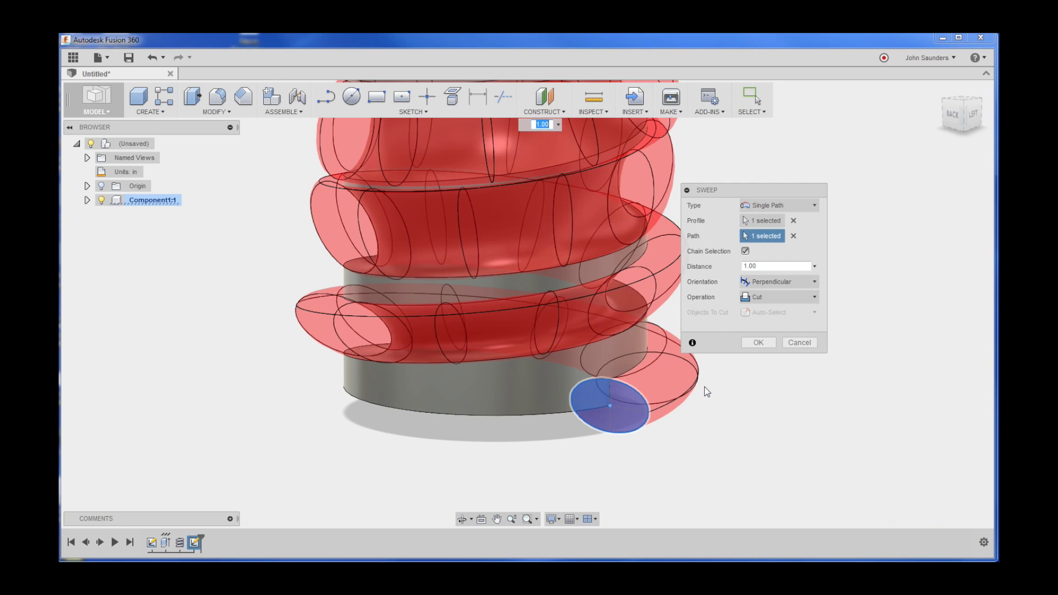
- Confirm the sweep cut along the helix and inspect the resulting groove
{"action": "middle_click_drag", "start_coordinate": [764, 406], "coordinate": [633, 444], "text": "shift"}
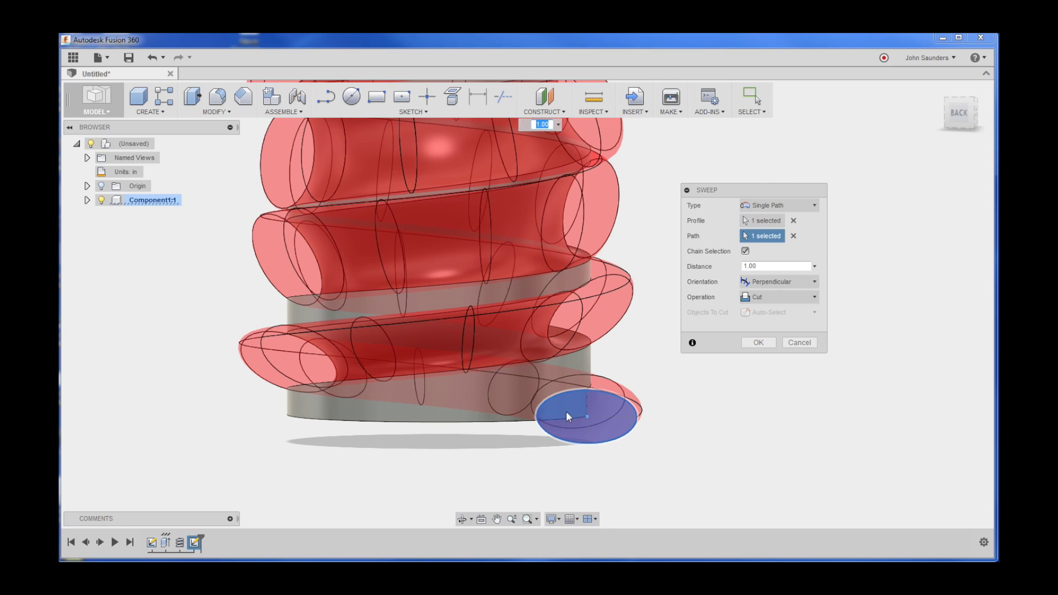
{"action": "middle_click_drag", "start_coordinate": [560, 422], "coordinate": [578, 432], "text": "shift"}
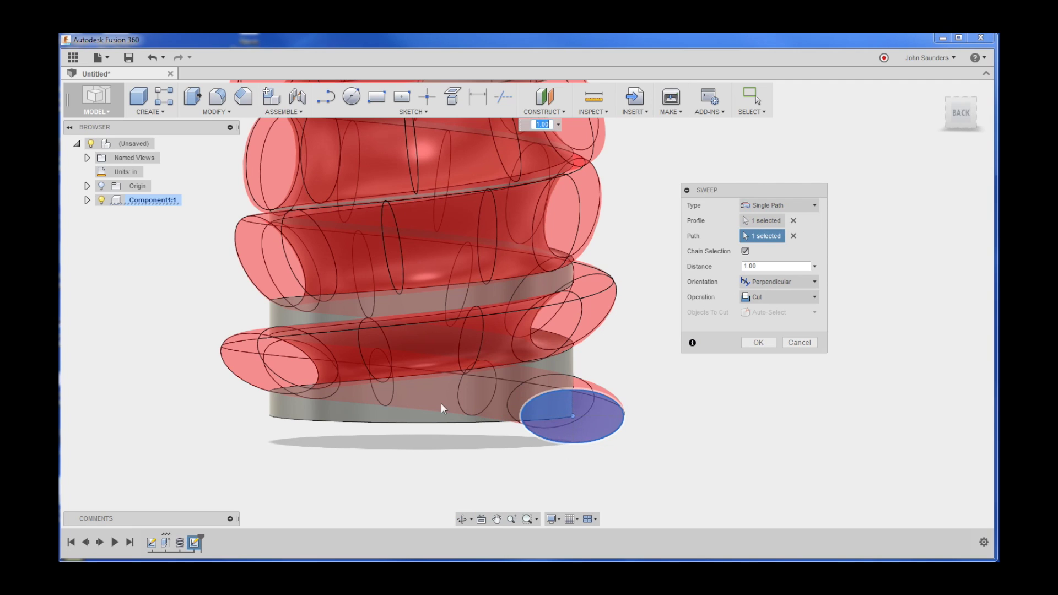
{"action": "scroll", "coordinate": [491, 268], "scroll_direction": "down", "scroll_amount": 2}
{"action": "scroll", "coordinate": [547, 234], "scroll_direction": "down", "scroll_amount": 2}
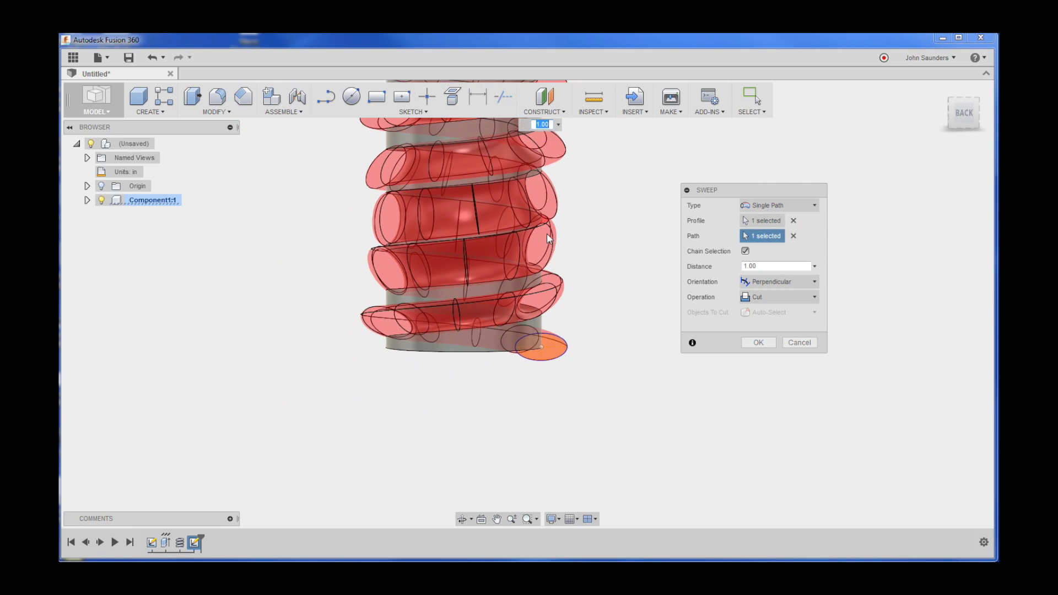
{"action": "scroll", "coordinate": [537, 210], "scroll_direction": "down", "scroll_amount": 2}
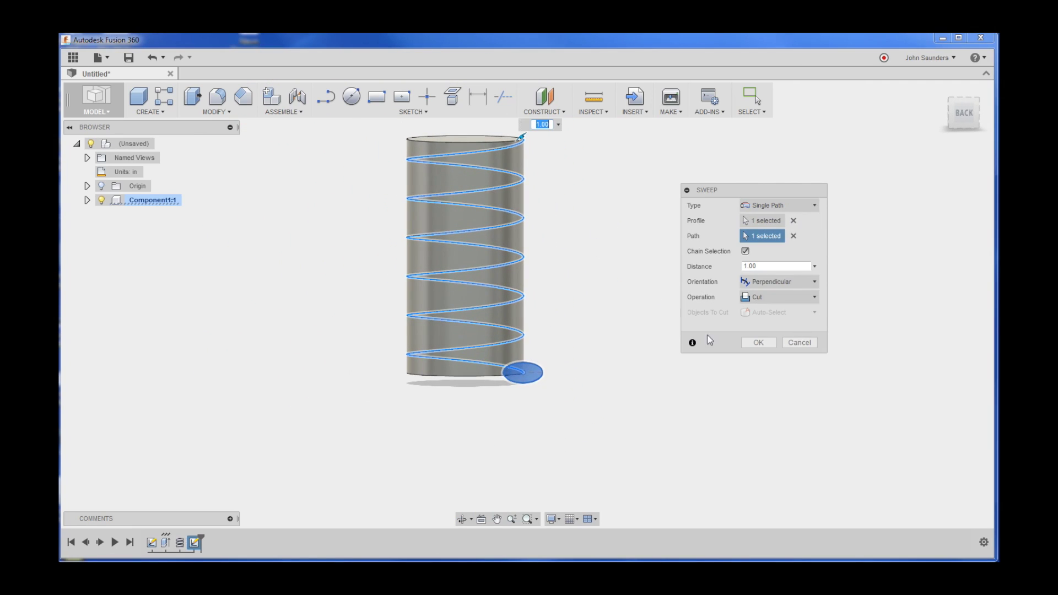
{"action": "left_click", "coordinate": [755, 345]}
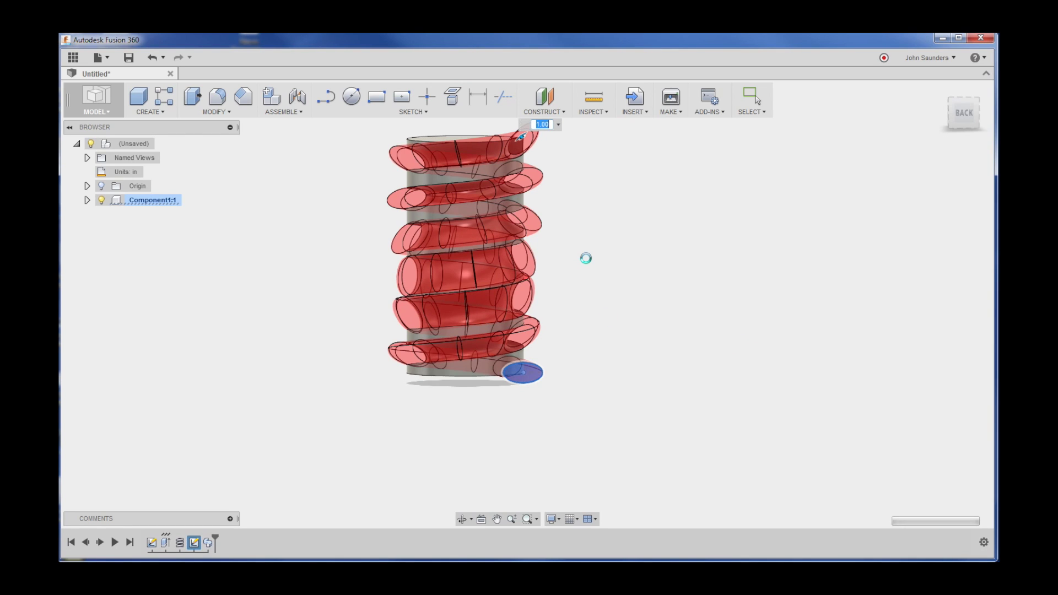
{"action": "mouse_move", "coordinate": [537, 288]}
{"action": "middle_mouse_down", "text": "shift"}
{"action": "mouse_move", "coordinate": [543, 337]}
{"action": "mouse_move", "coordinate": [521, 294]}
{"action": "middle_mouse_up", "text": "shift"}
{"action": "scroll", "coordinate": [524, 265], "scroll_direction": "up", "scroll_amount": 2}
{"action": "scroll", "coordinate": [525, 266], "scroll_direction": "up", "scroll_amount": 1}
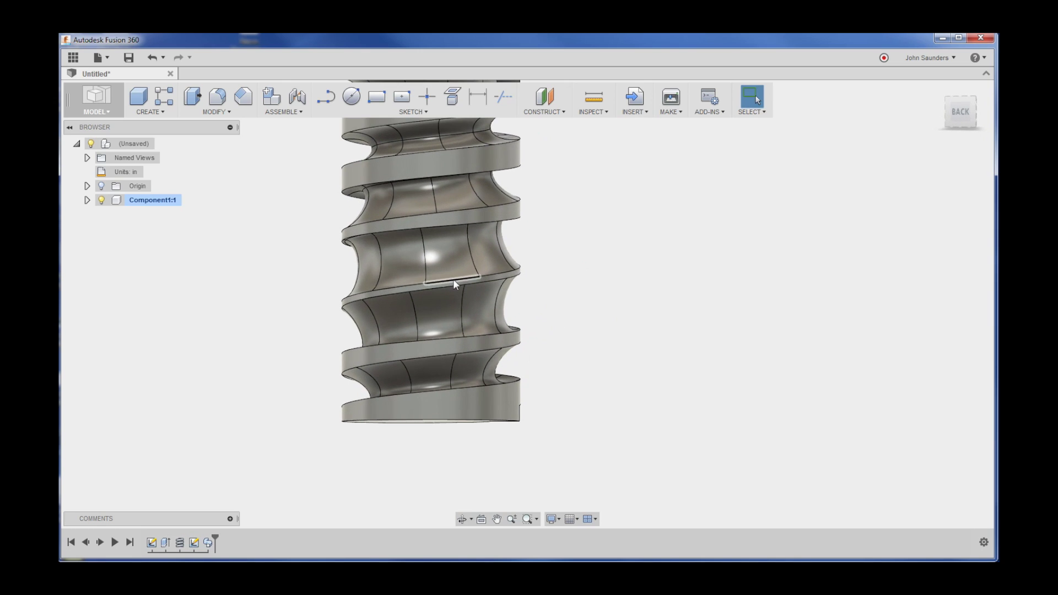
- Edit the oval sweep cut, keeping Single Path type, checking Orientation, and moving the dialog aside
{"action": "right_click", "coordinate": [209, 543]}
{"action": "left_click", "coordinate": [246, 500]}
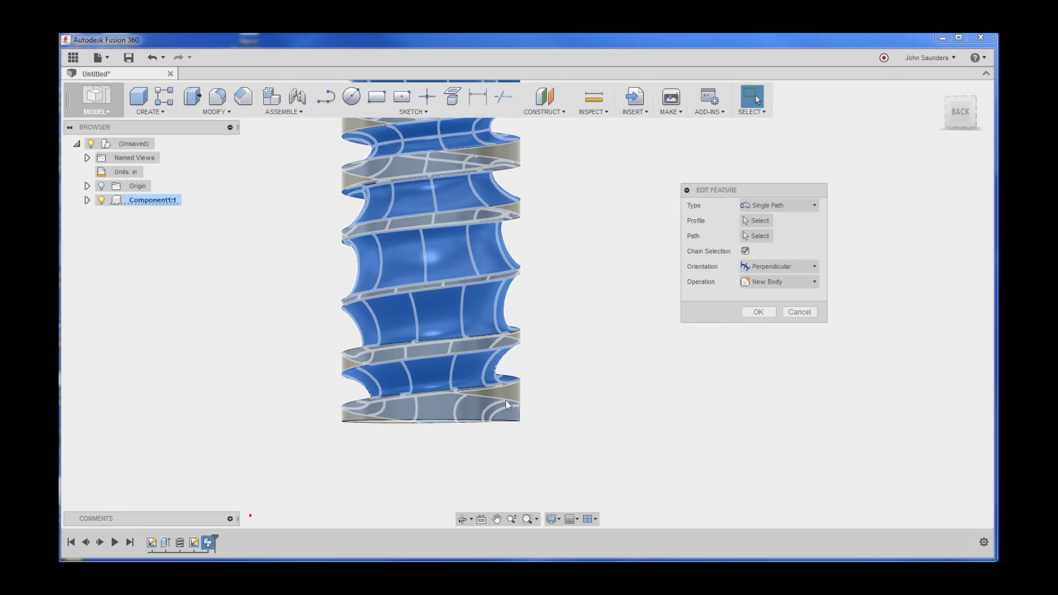
{"action": "left_click", "coordinate": [804, 208]}
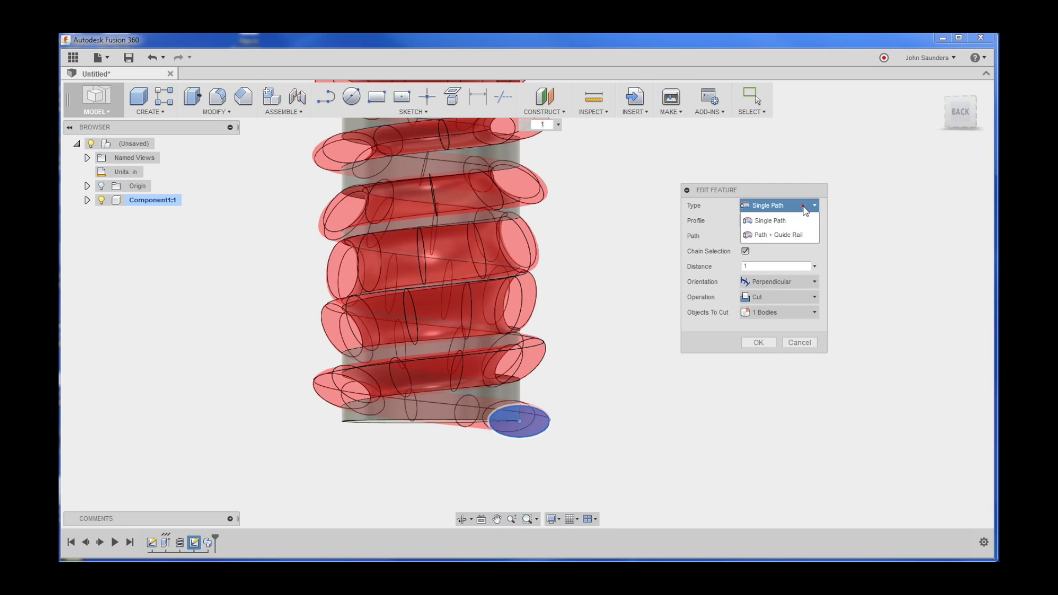
{"action": "left_click", "coordinate": [756, 220]}
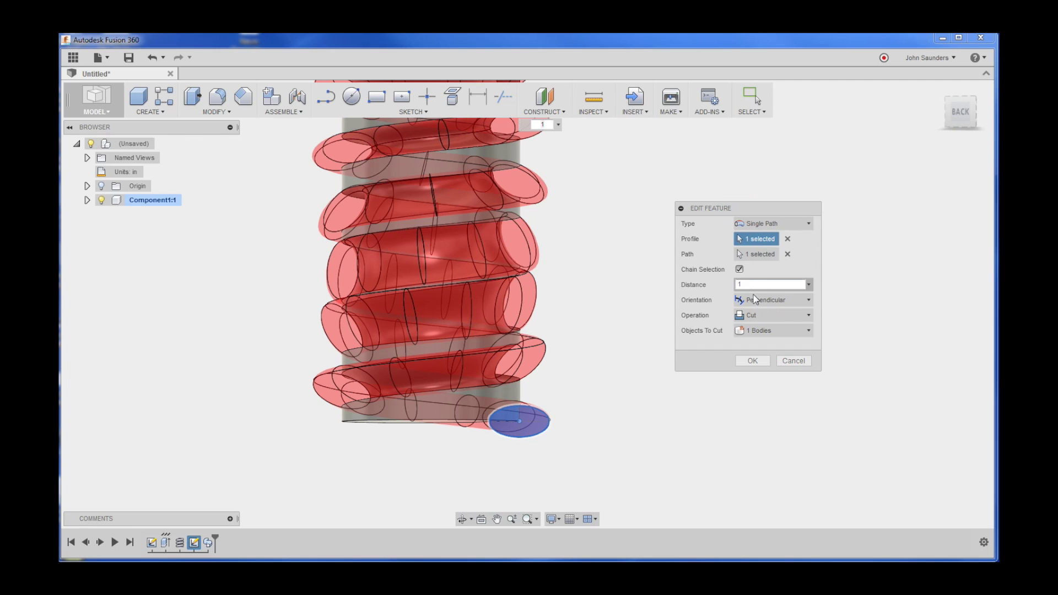
{"action": "left_click", "coordinate": [755, 300]}
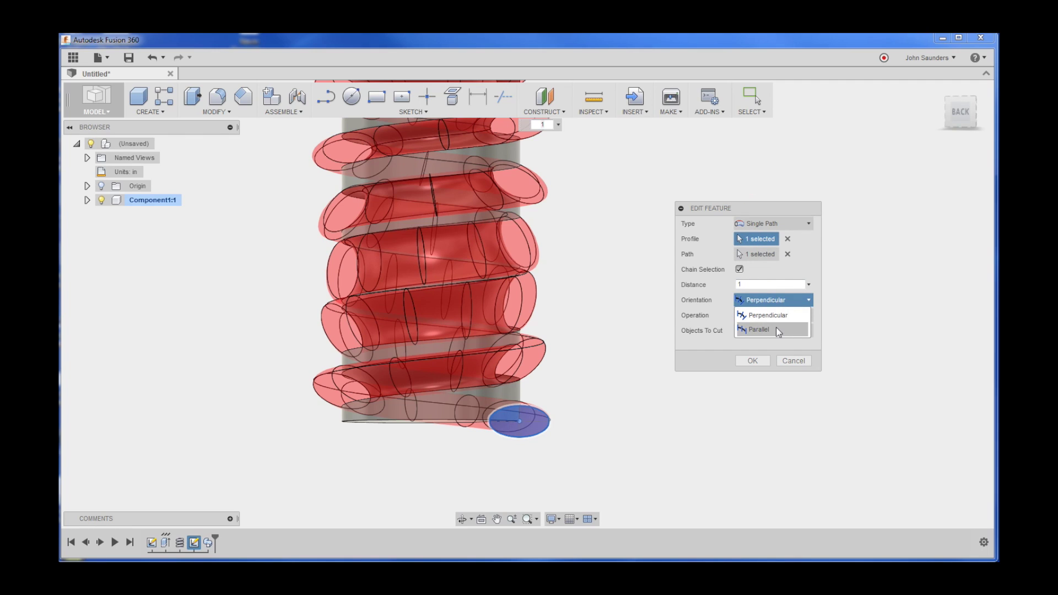
{"action": "left_click_drag", "start_coordinate": [697, 209], "coordinate": [718, 217]}
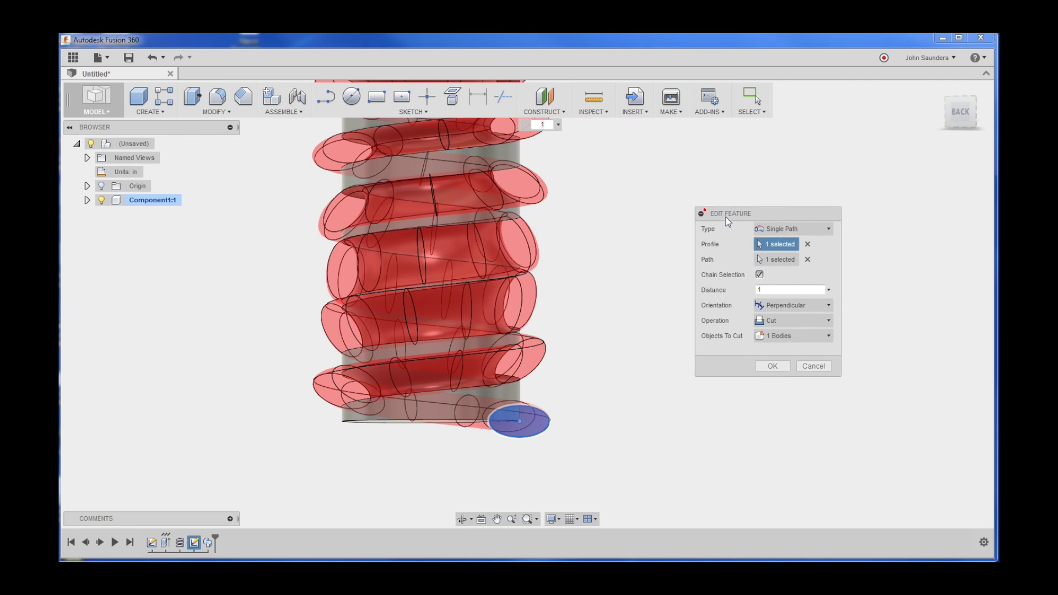